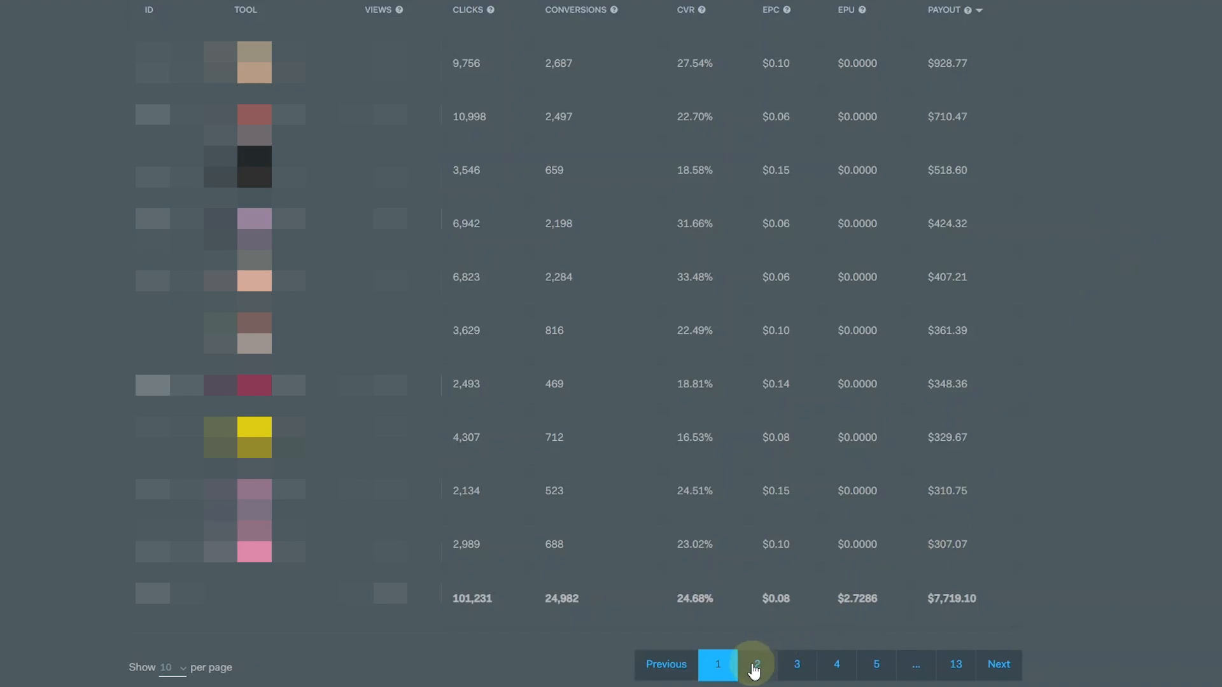
# - Examine the clicks, conversions and payouts per tool on pages 1 and 2 of the statistics table
pyautogui.click(754, 665)
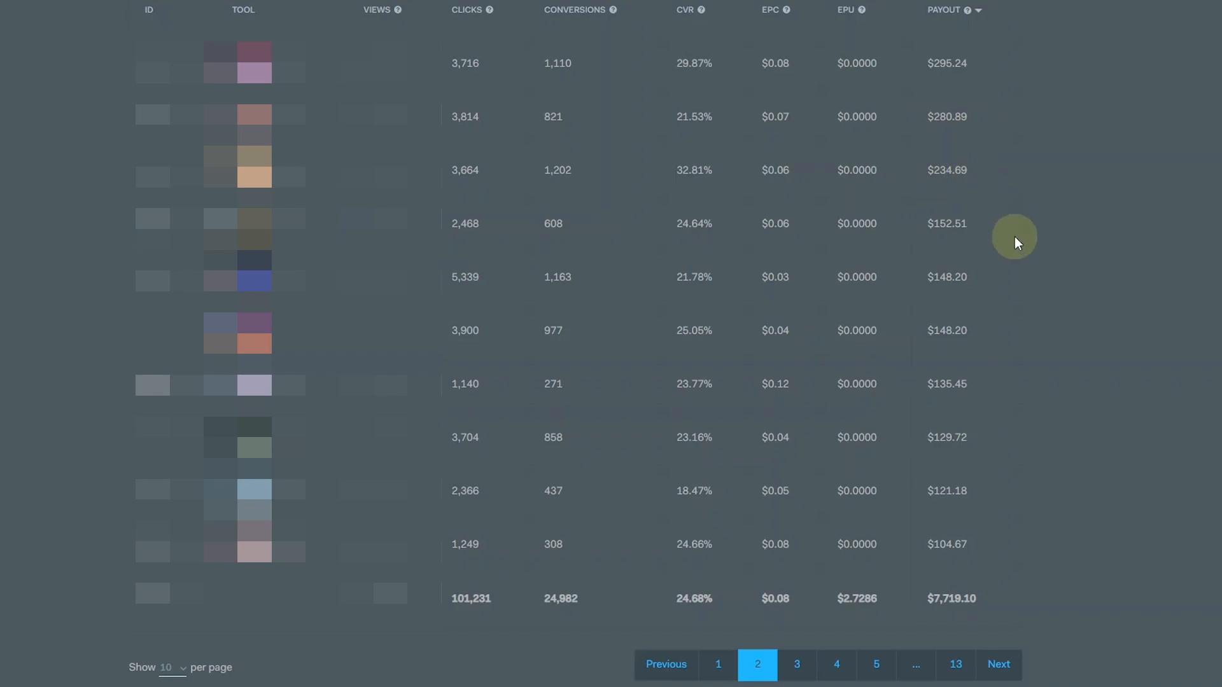
pyautogui.click(715, 664)
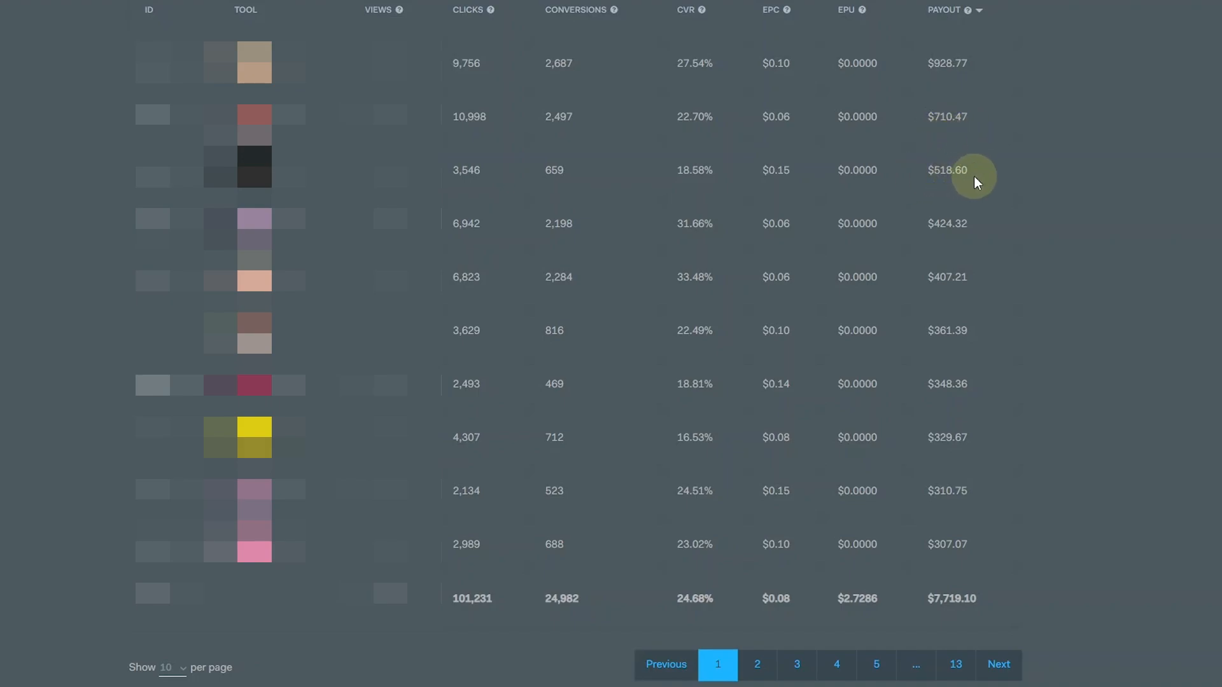
pyautogui.click(761, 665)
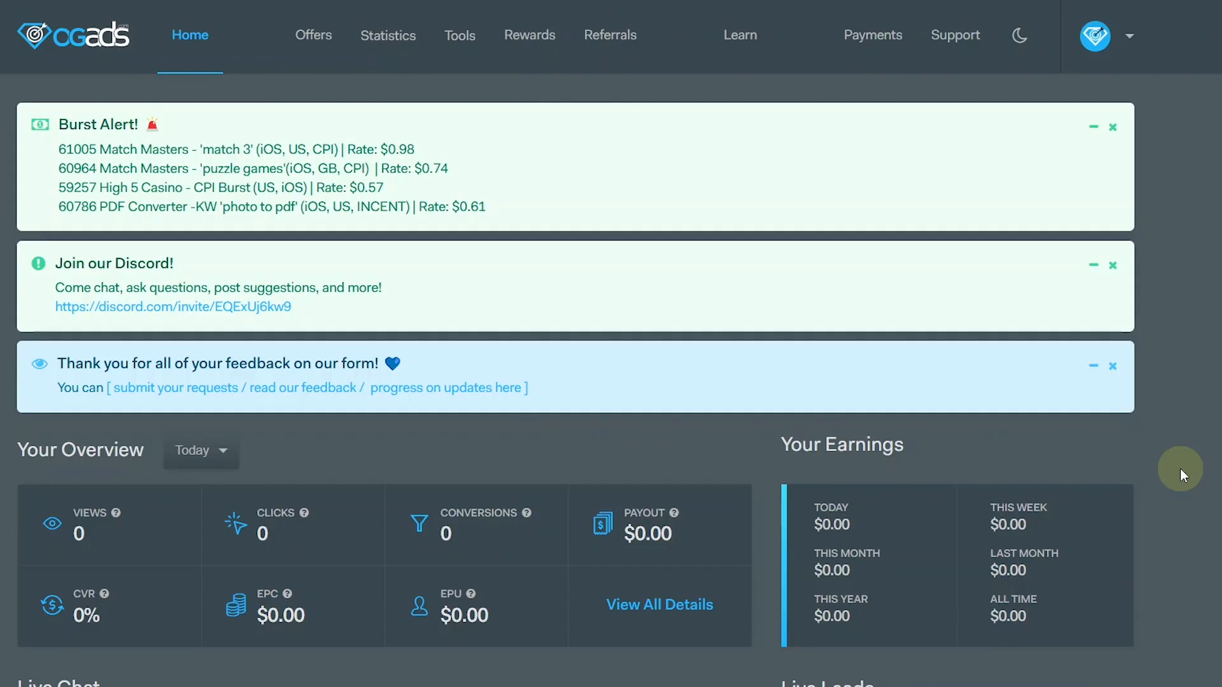
# - Go to the Content Lockers tool and start creating a new content locker
pyautogui.moveTo(464, 42)
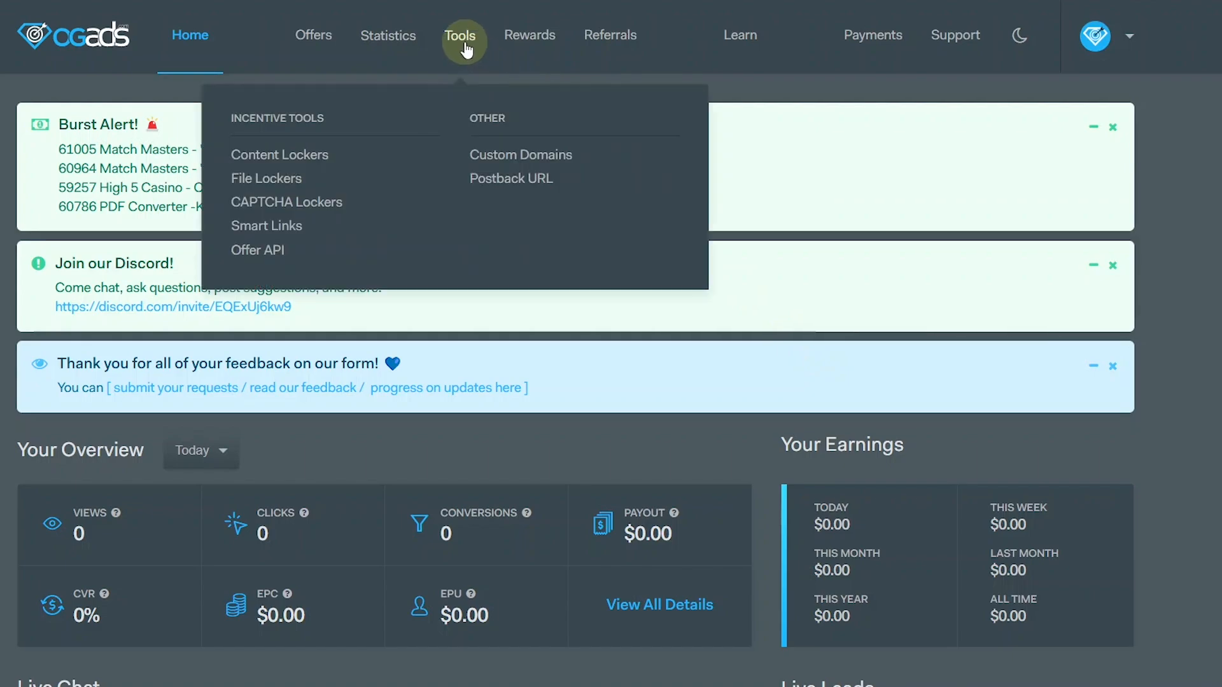
pyautogui.click(313, 164)
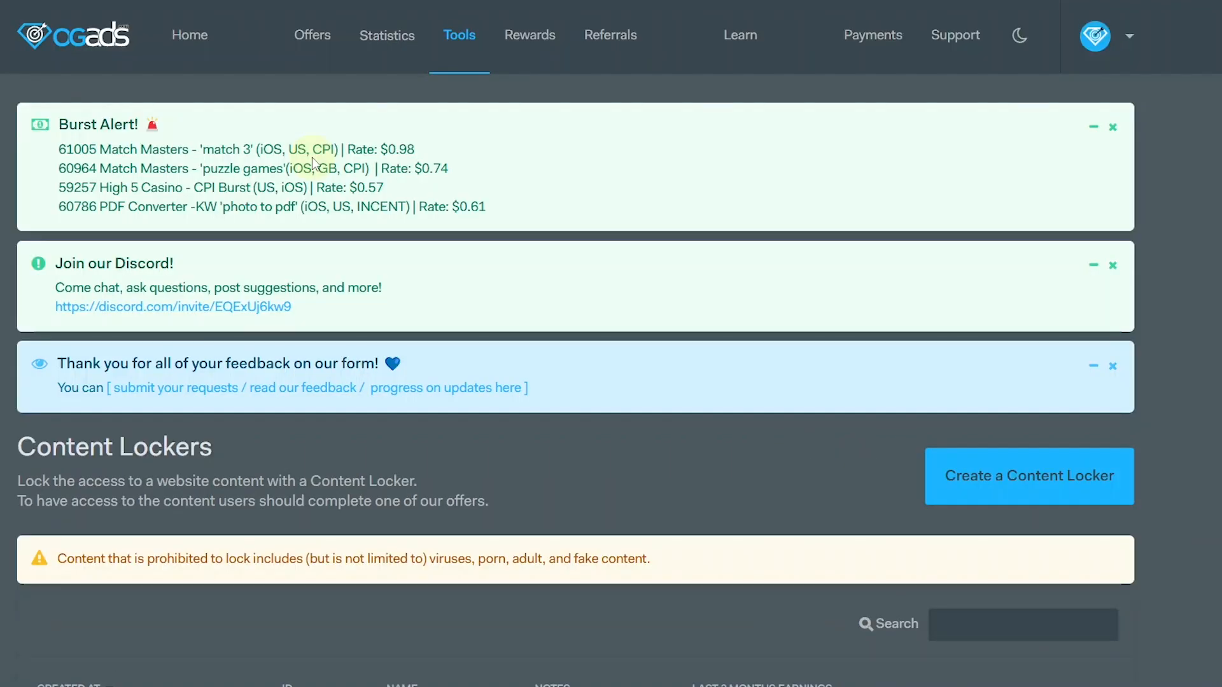
pyautogui.click(985, 463)
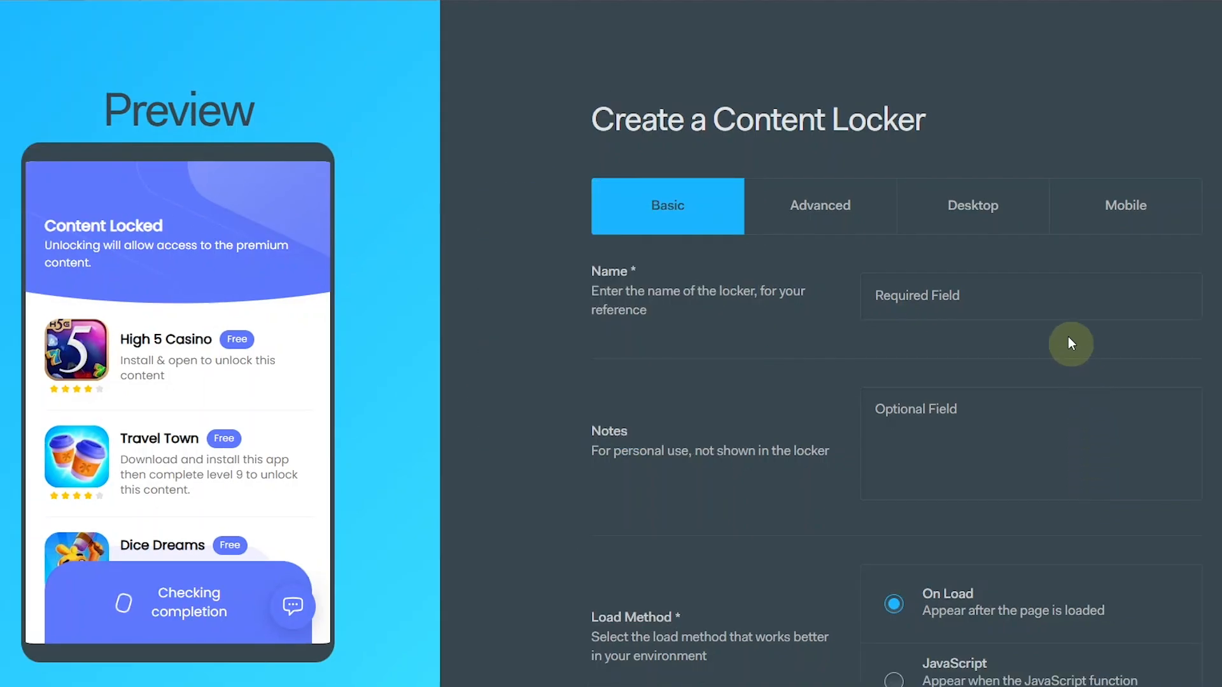
# - Name the content locker TikTok and enter "No Watermark" as its notes
pyautogui.click(1053, 297)
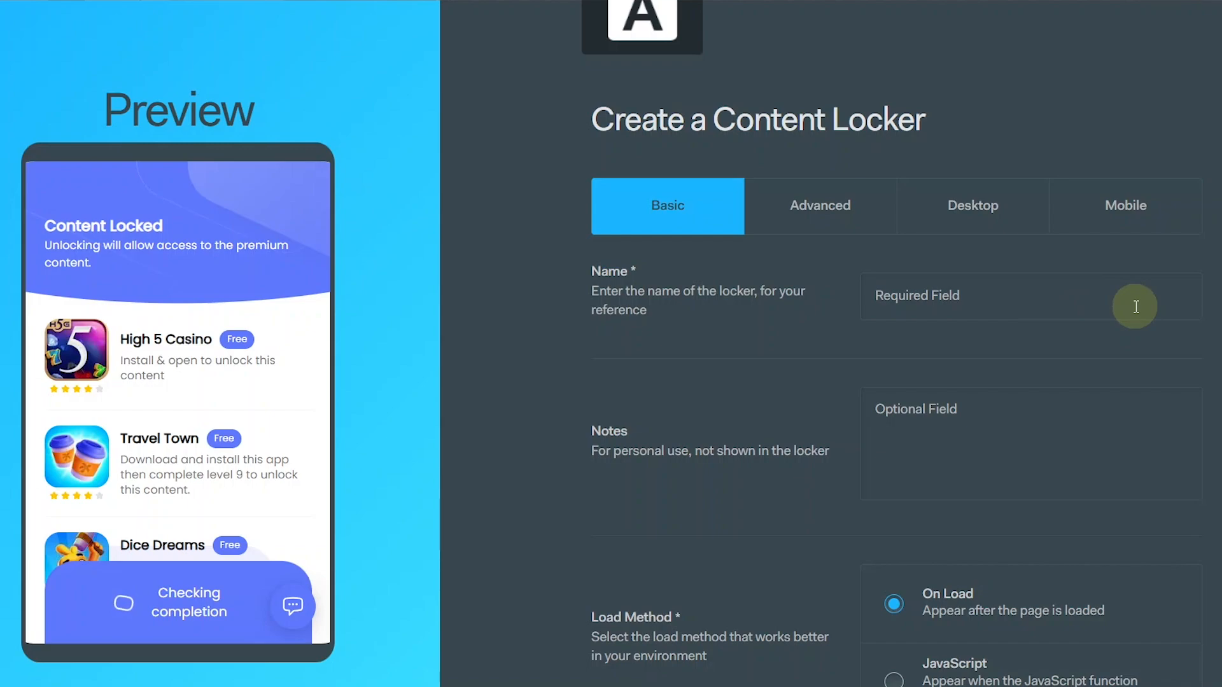
pyautogui.write('TikTok')
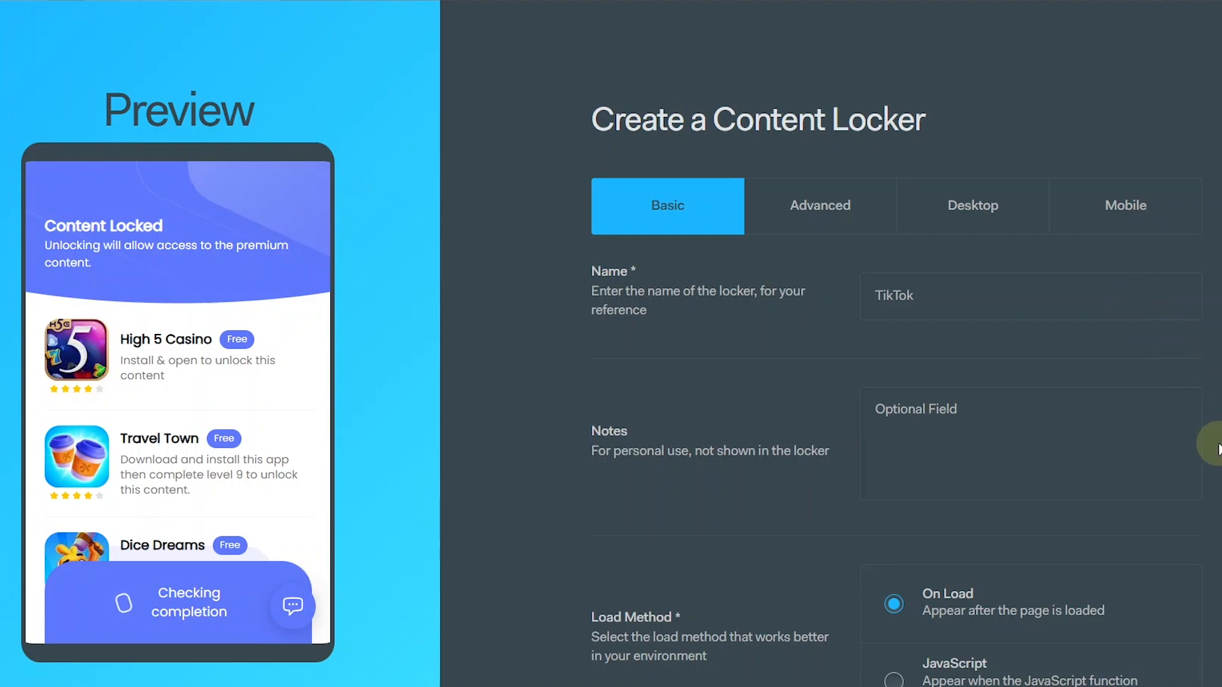
pyautogui.scroll(-1, 1209, 445)
pyautogui.click(1155, 399)
pyautogui.write('N')
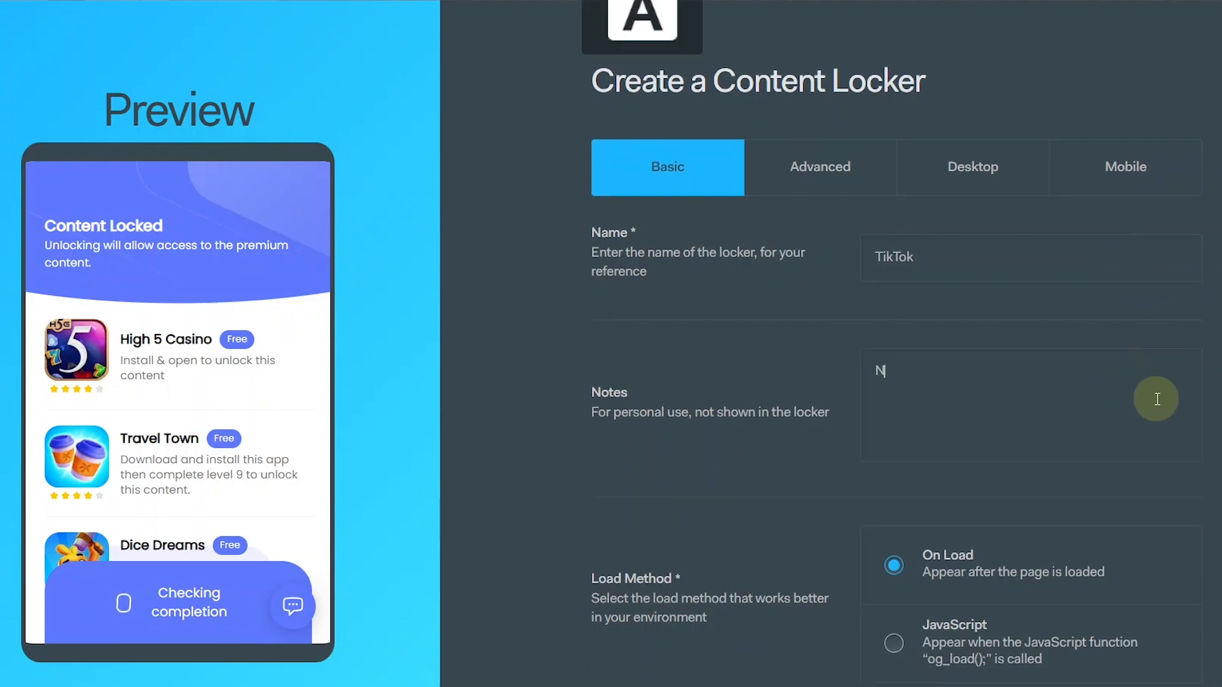
pyautogui.write('o Watermark')
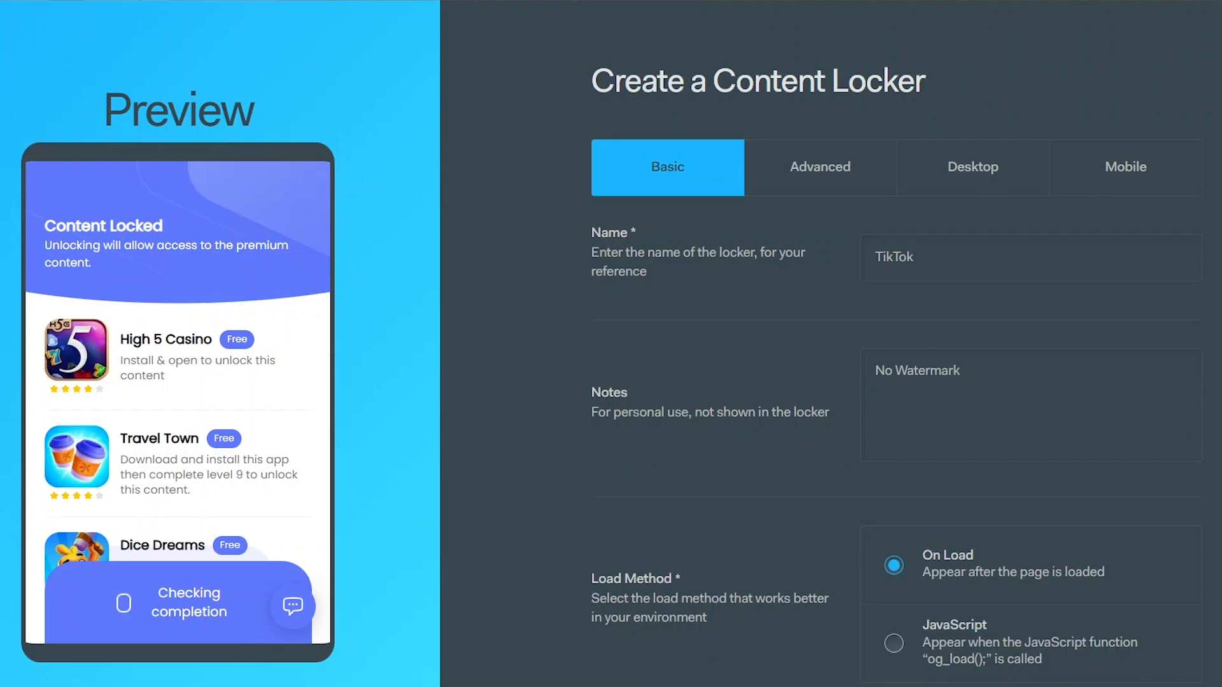
pyautogui.scroll(-3, 1156, 398)
pyautogui.scroll(-7, 918, 242)
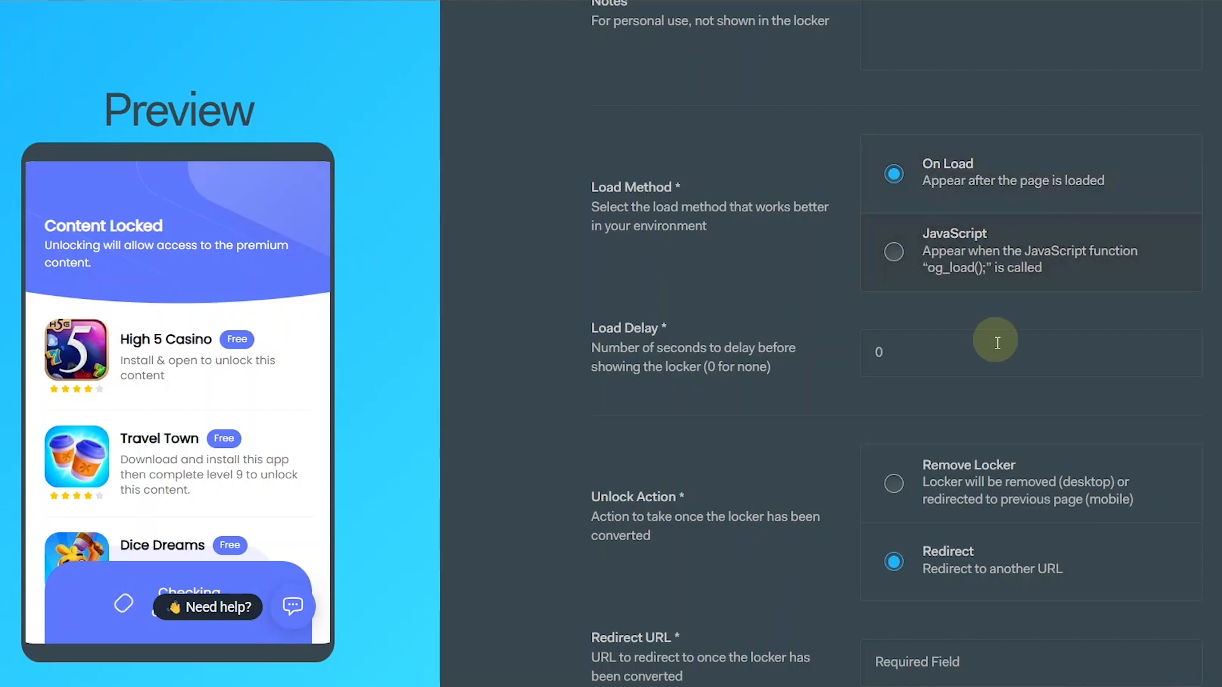
pyautogui.scroll(-1, 1047, 357)
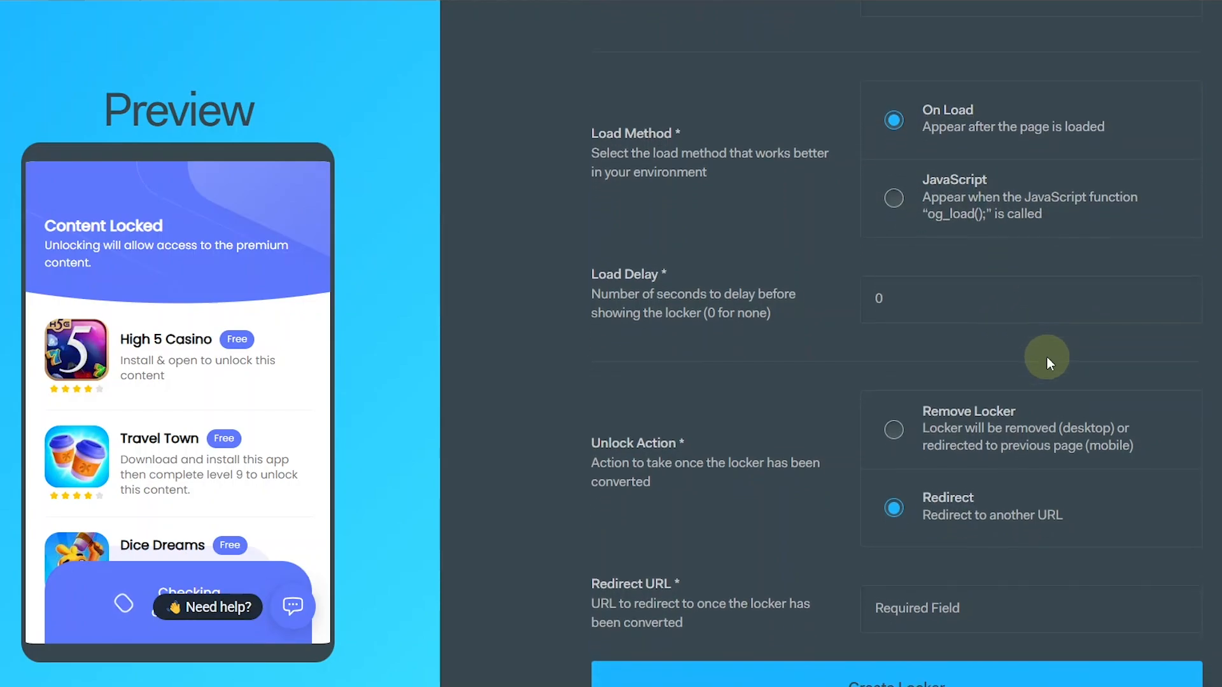
pyautogui.scroll(-1, 1006, 345)
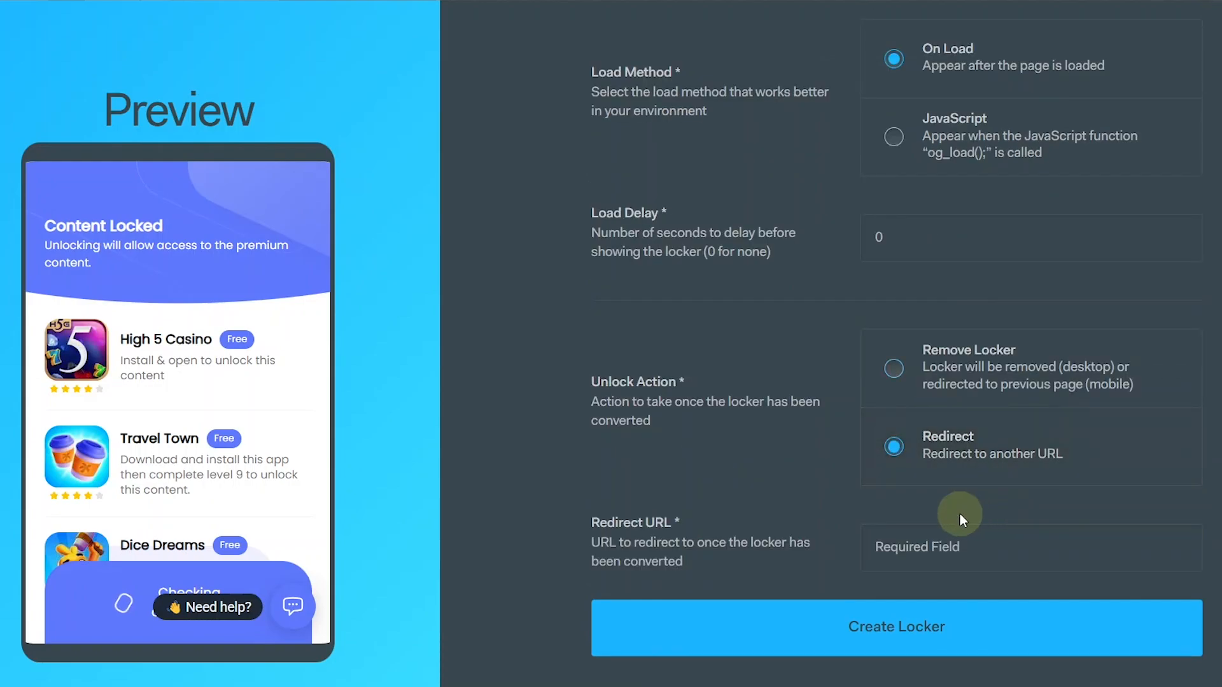
pyautogui.scroll(-1, 963, 509)
pyautogui.click(1197, 523)
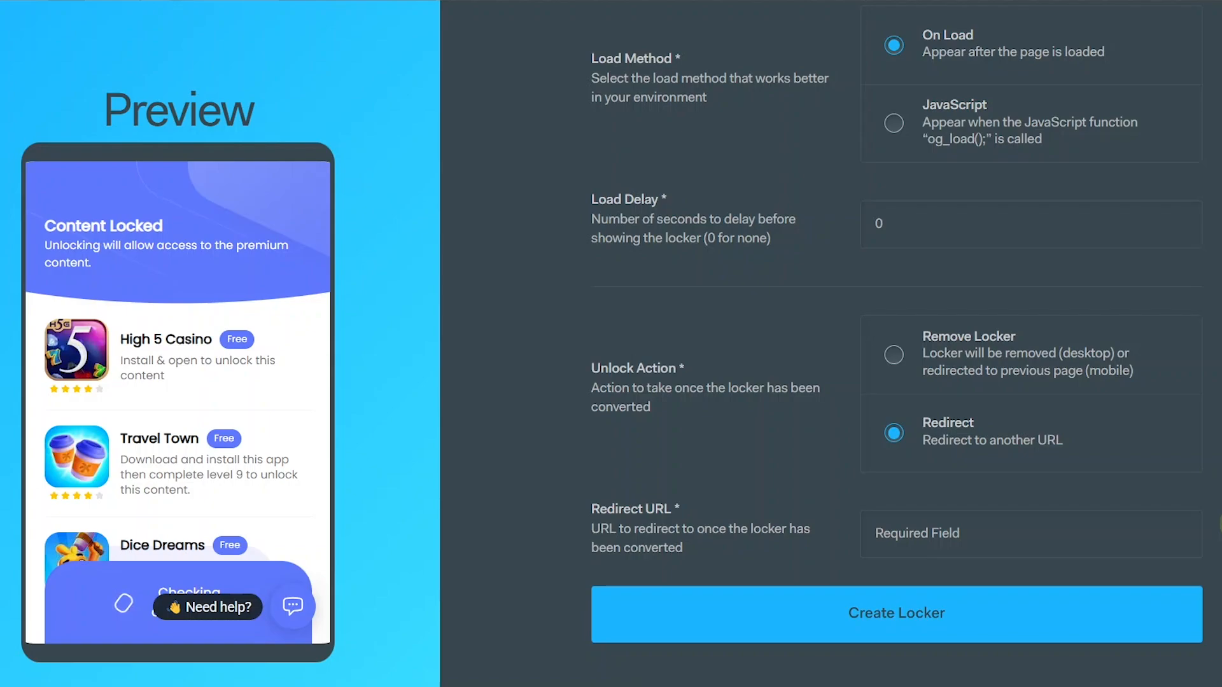
pyautogui.write('https://tiktokpremium.com/')
# - In the locker's advanced settings, require two conversions and set the payout threshold to 0.1
pyautogui.scroll(7, 896, 343)
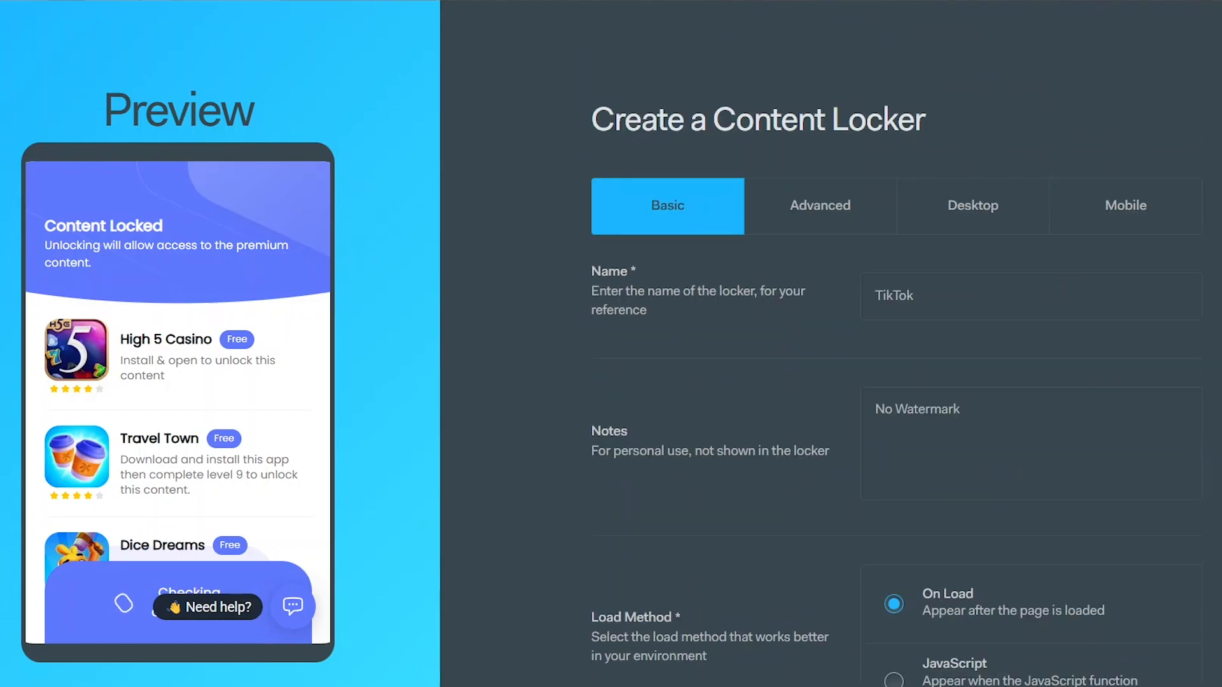
pyautogui.click(855, 230)
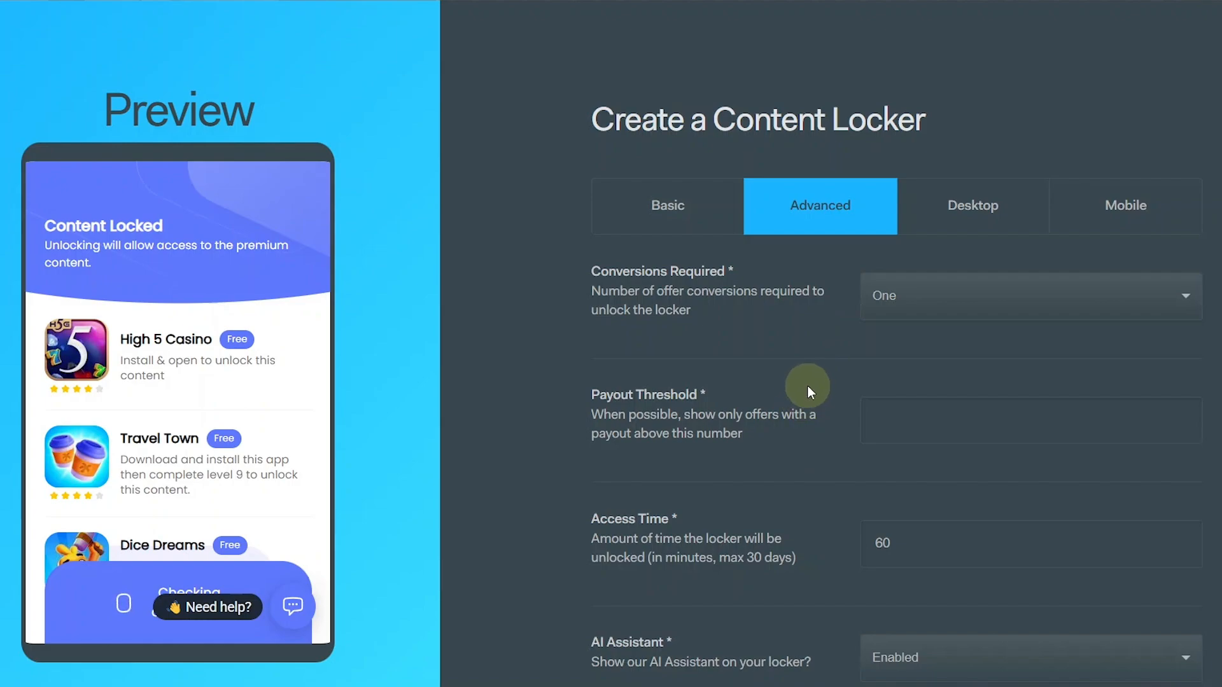
pyautogui.click(996, 290)
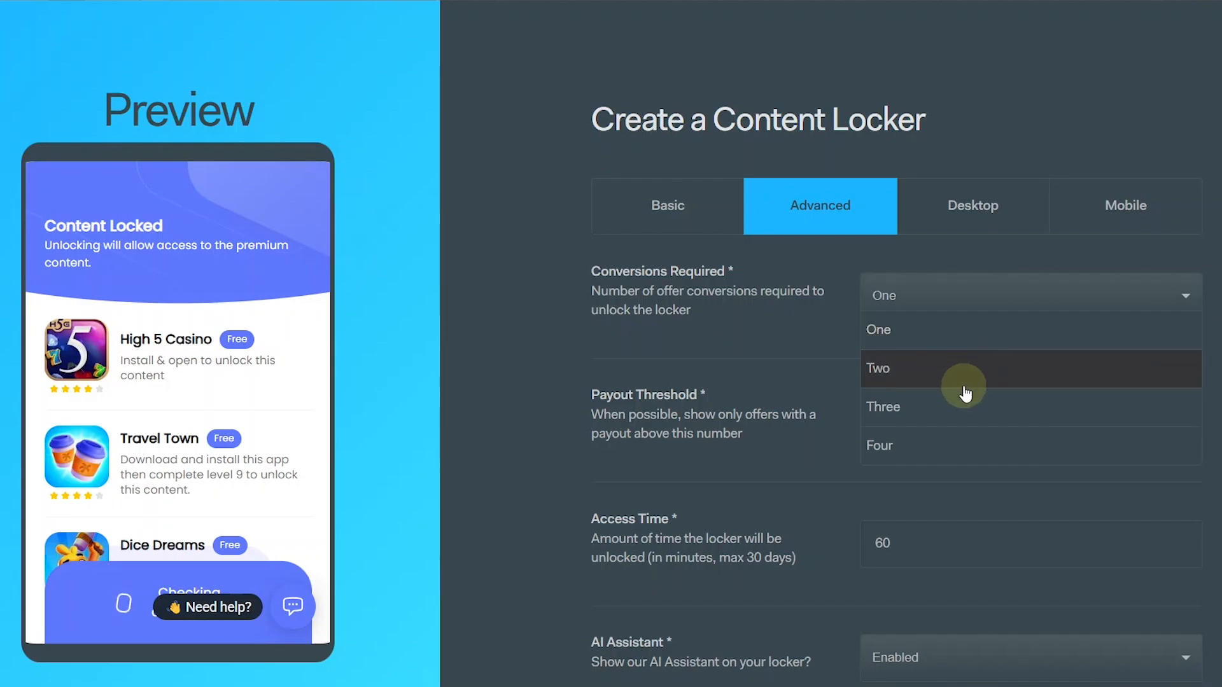
pyautogui.click(927, 369)
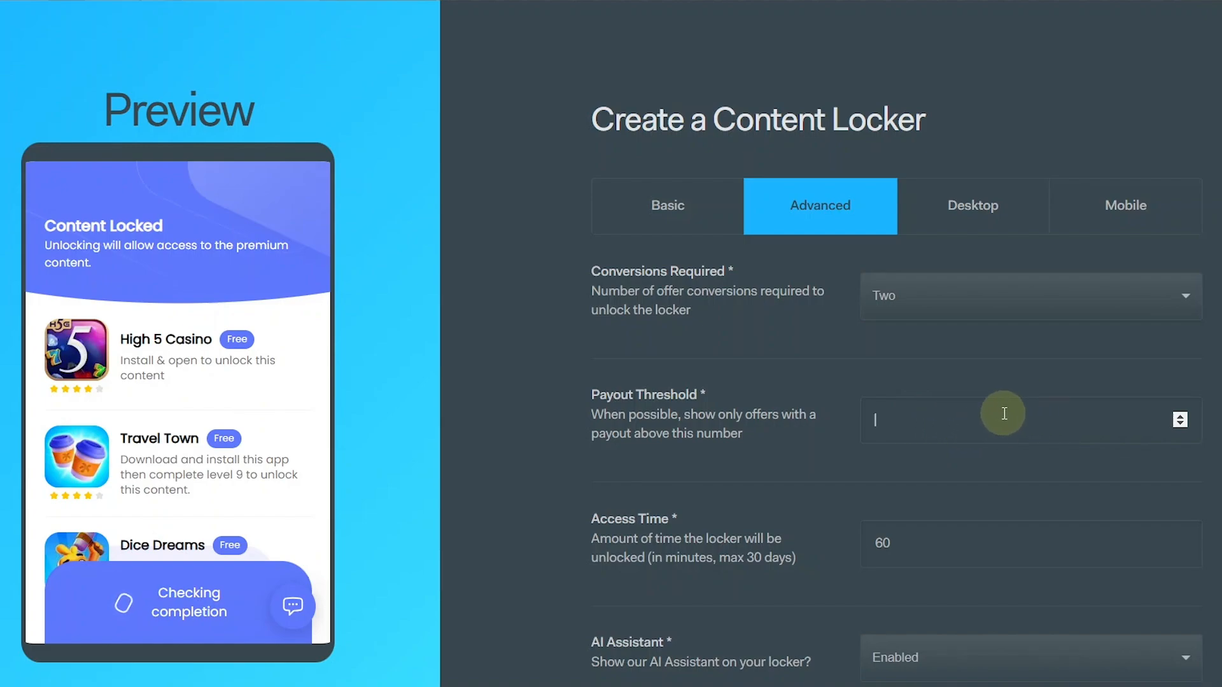
pyautogui.write('0.1')
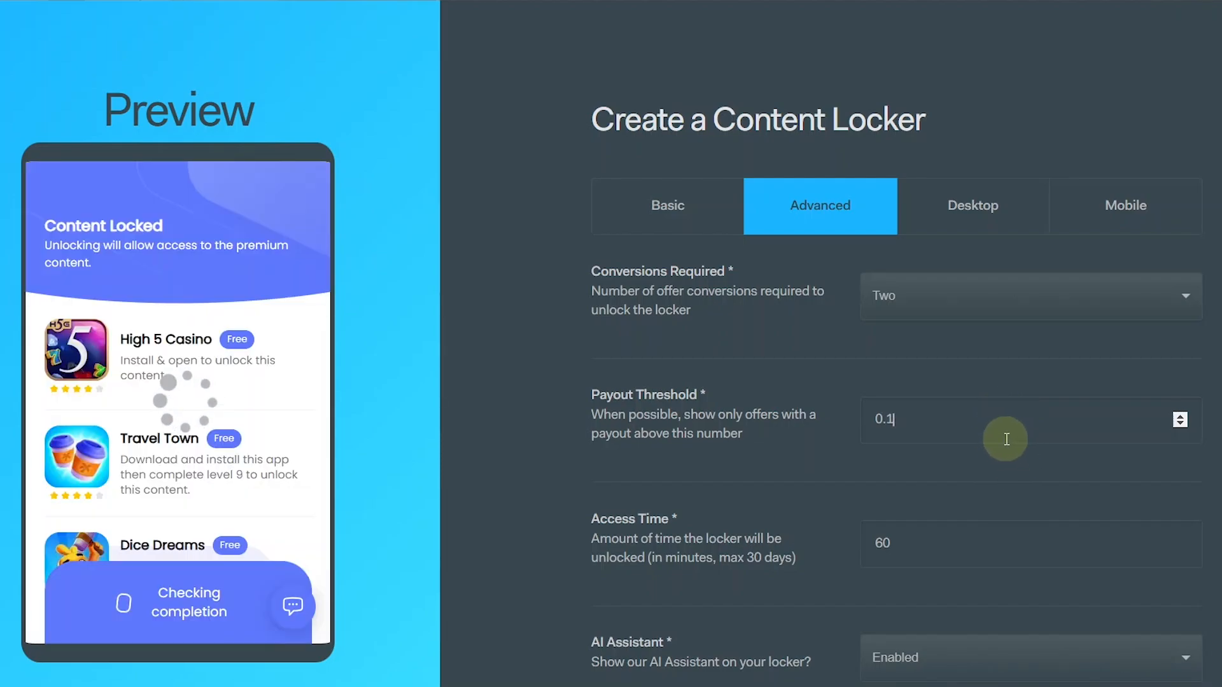
# - Set the locker's access time to 1000 minutes
pyautogui.scroll(-2, 1018, 440)
pyautogui.click(1084, 441)
pyautogui.press('BackSpace')
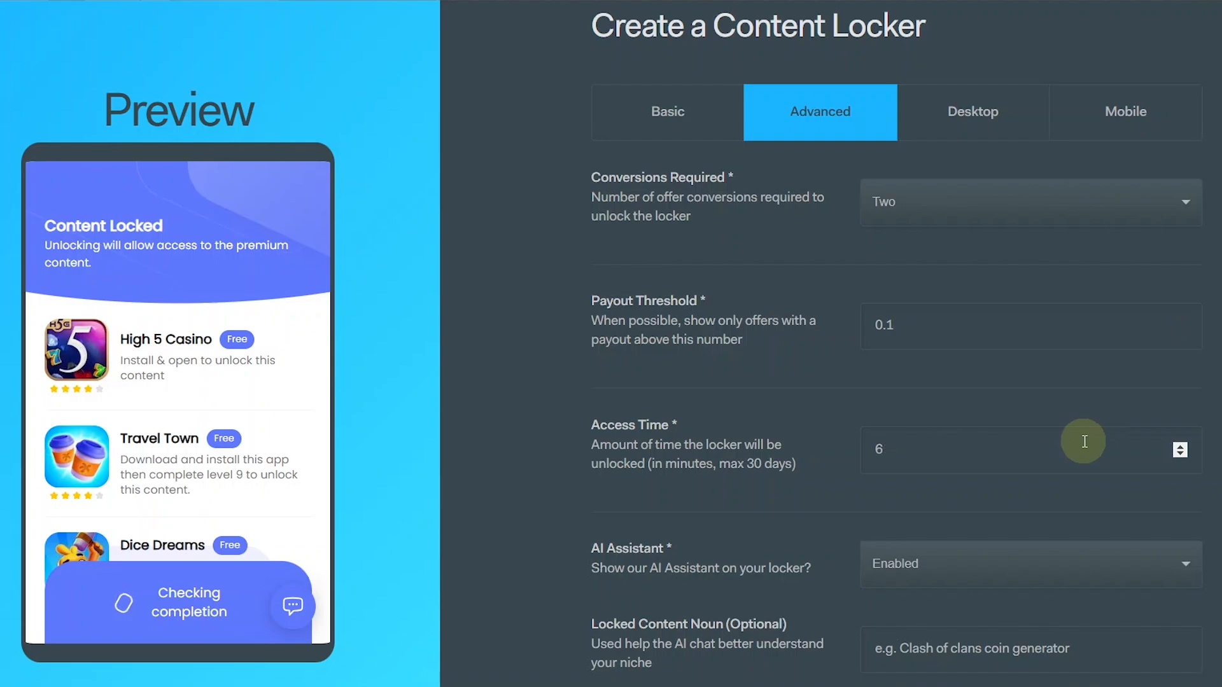
pyautogui.press('BackSpace')
pyautogui.write('1000')
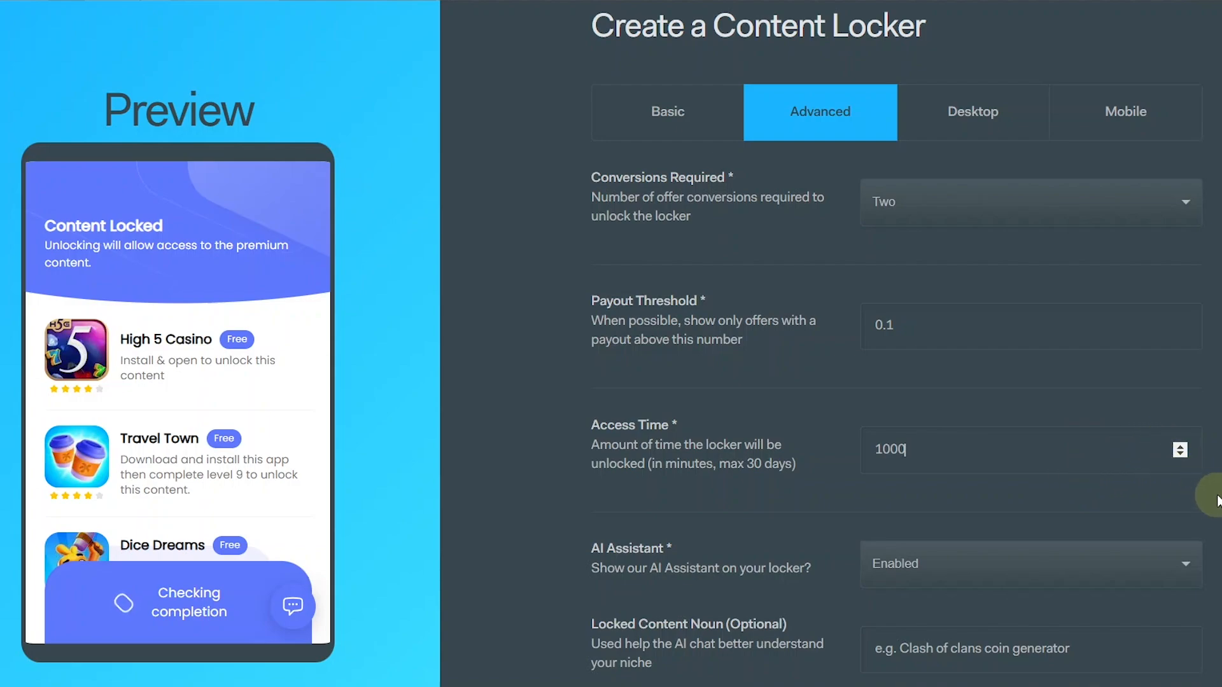
# - Set the AI Assistant to Enabled and enter TikTok as the locked content noun
pyautogui.scroll(-1, 1215, 513)
pyautogui.scroll(-2, 1212, 512)
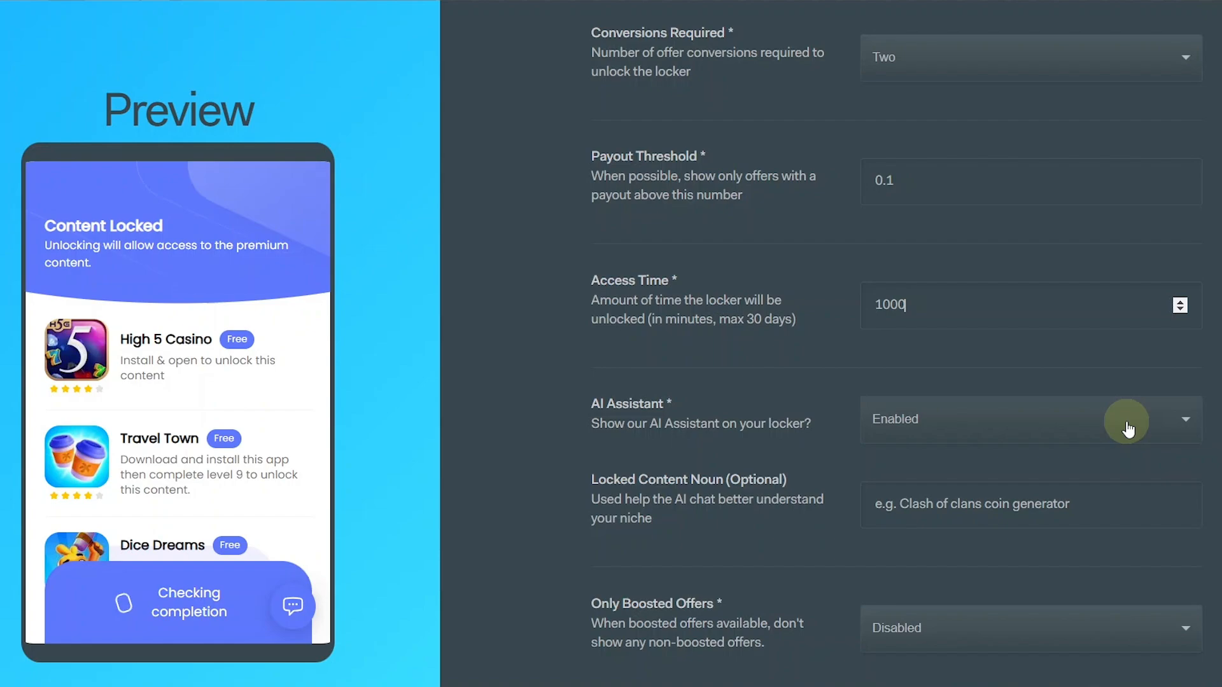
pyautogui.click(1126, 427)
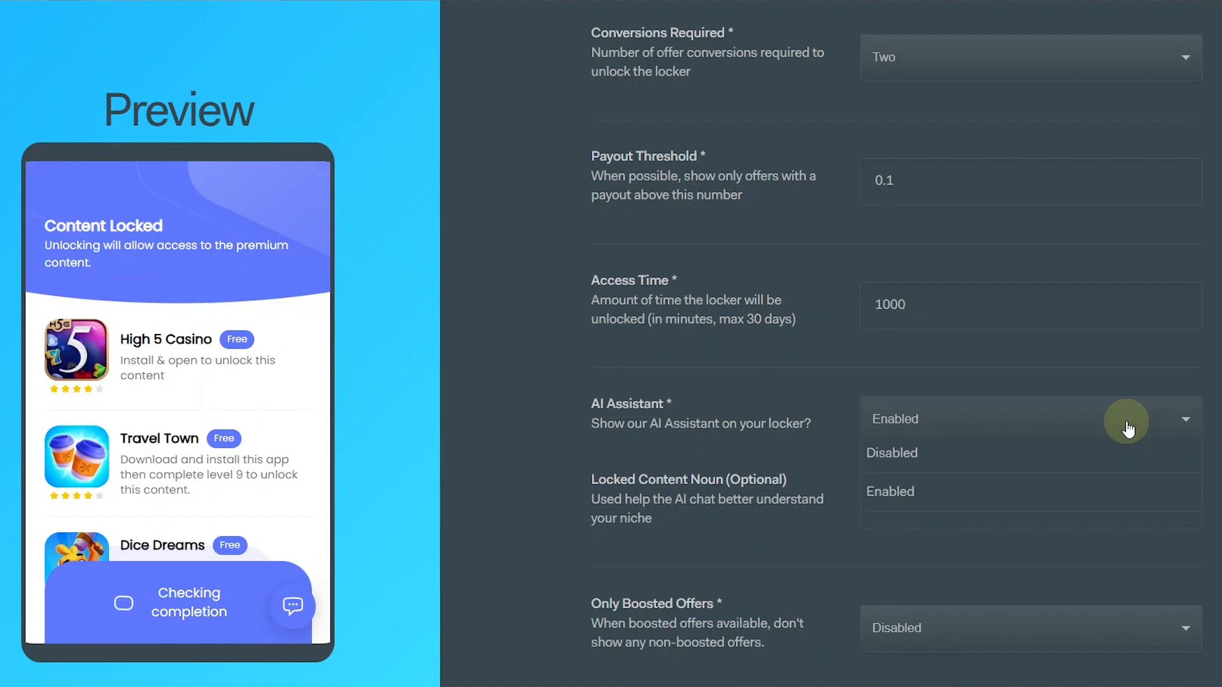
pyautogui.click(1077, 491)
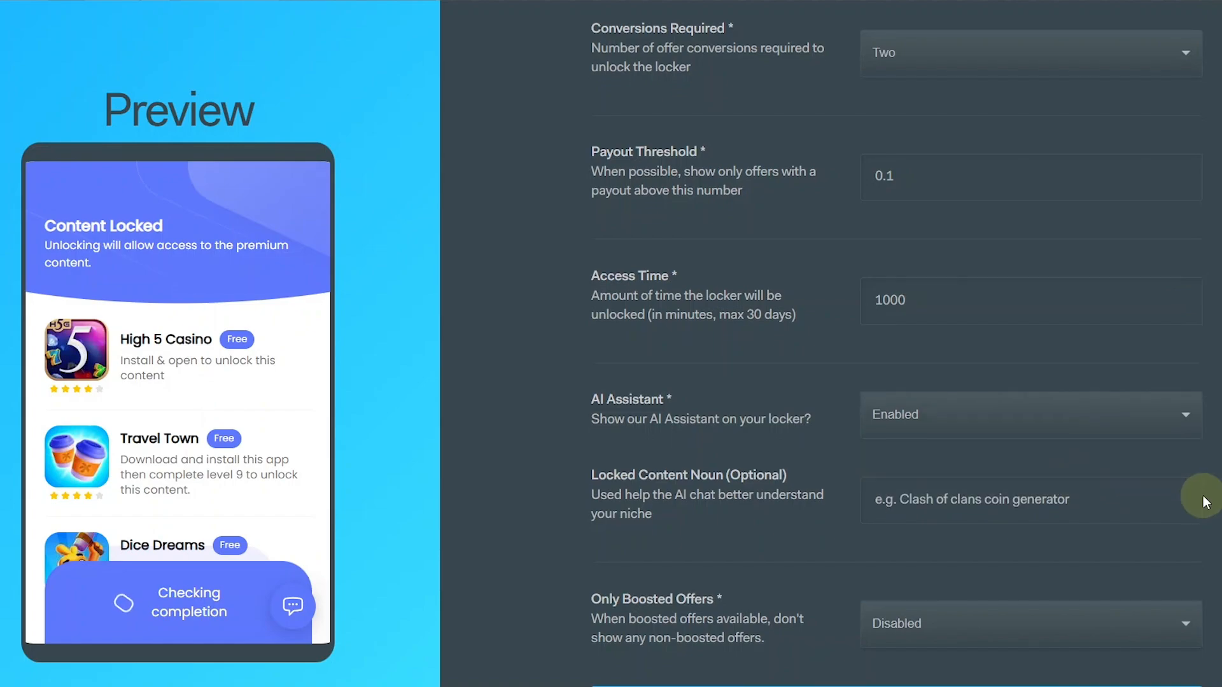
pyautogui.scroll(-1, 1200, 496)
pyautogui.click(1174, 452)
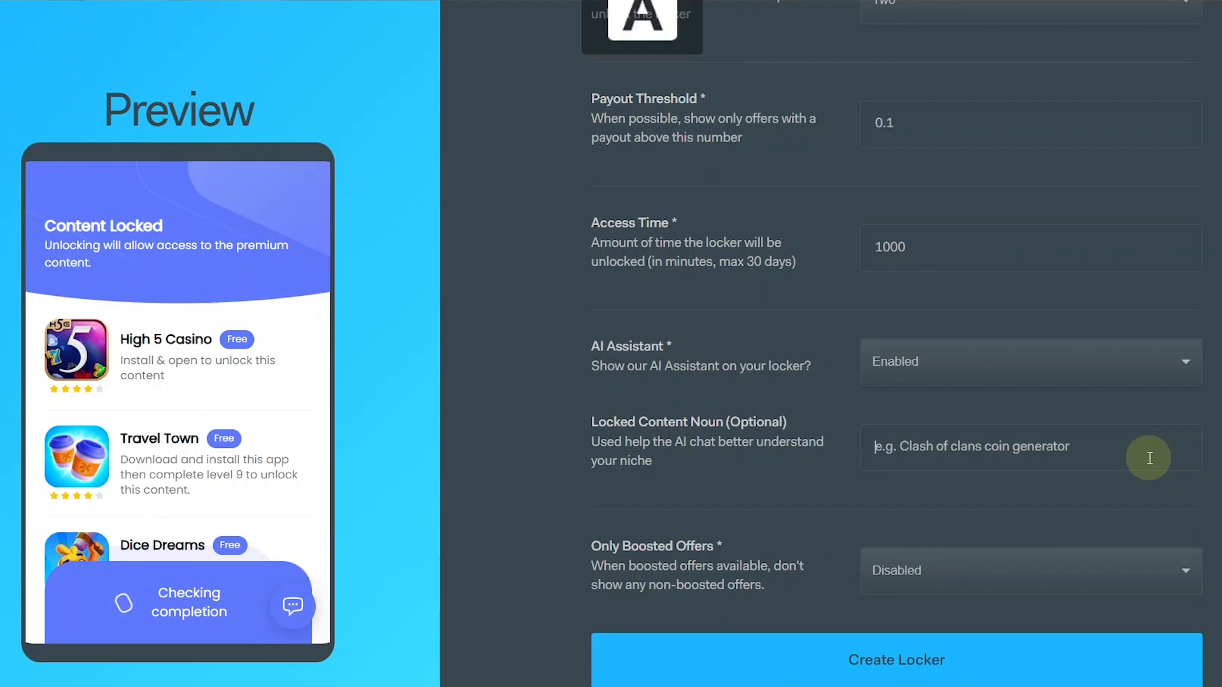
pyautogui.write('TikTok')
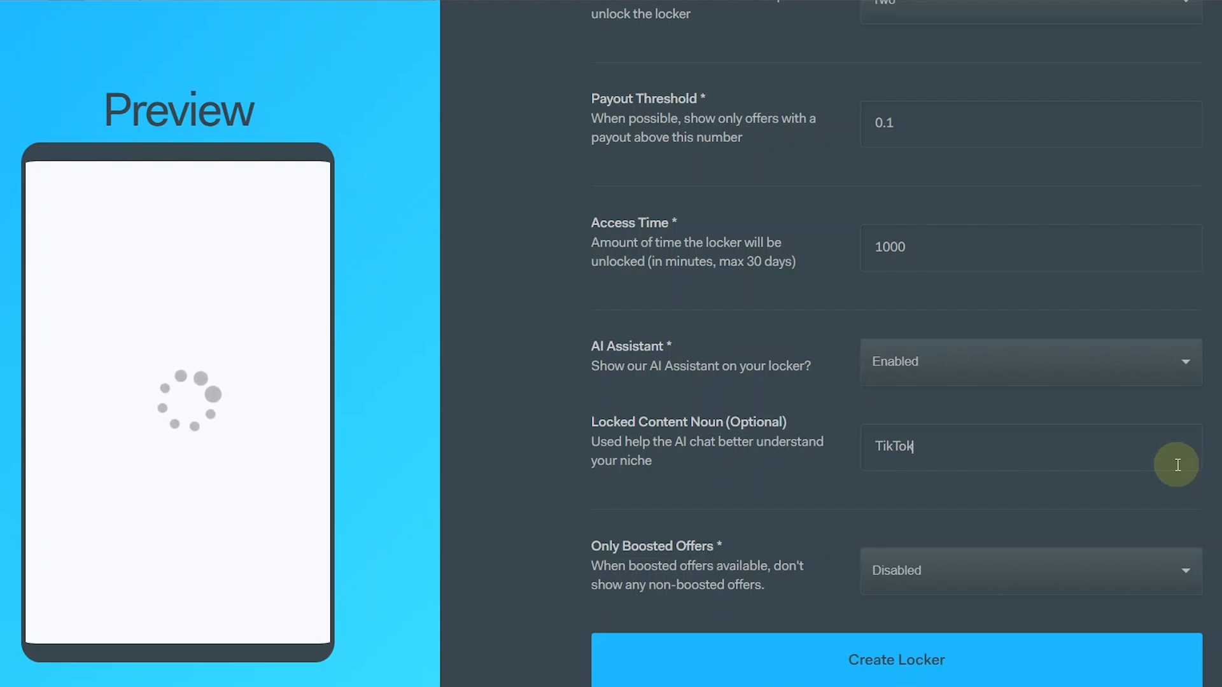
# - Set the Only Boosted Offers option to Disabled
pyautogui.scroll(-1, 1170, 463)
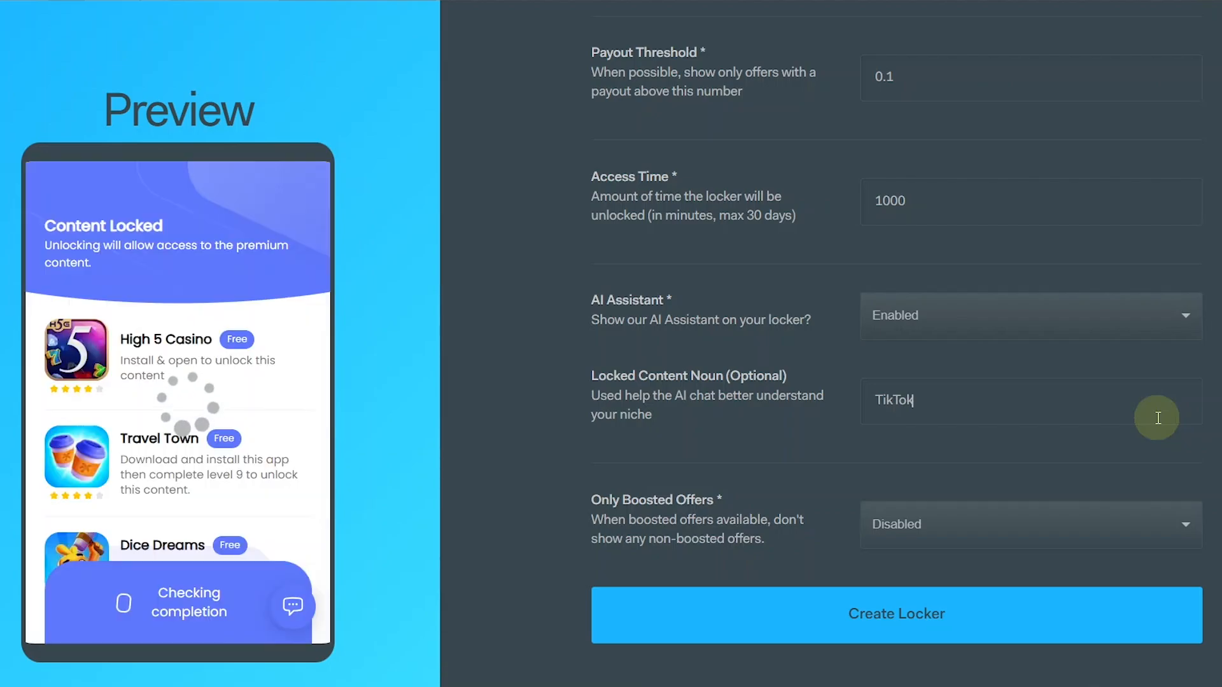
pyautogui.click(1080, 528)
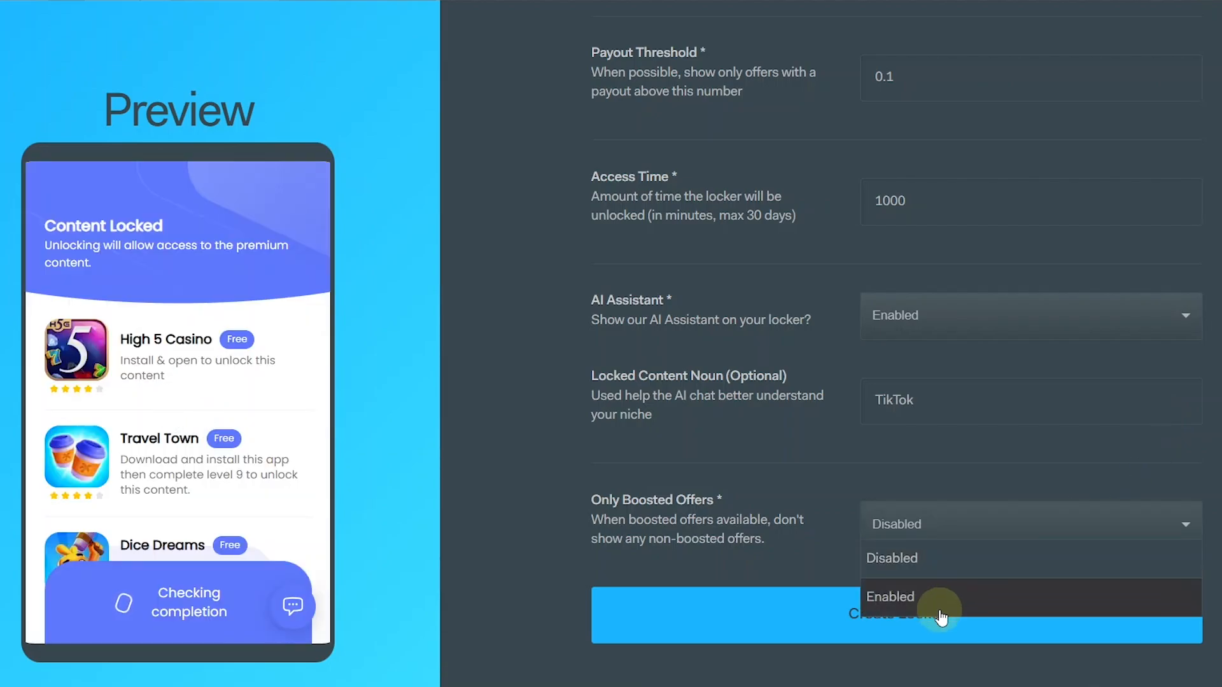
pyautogui.click(916, 558)
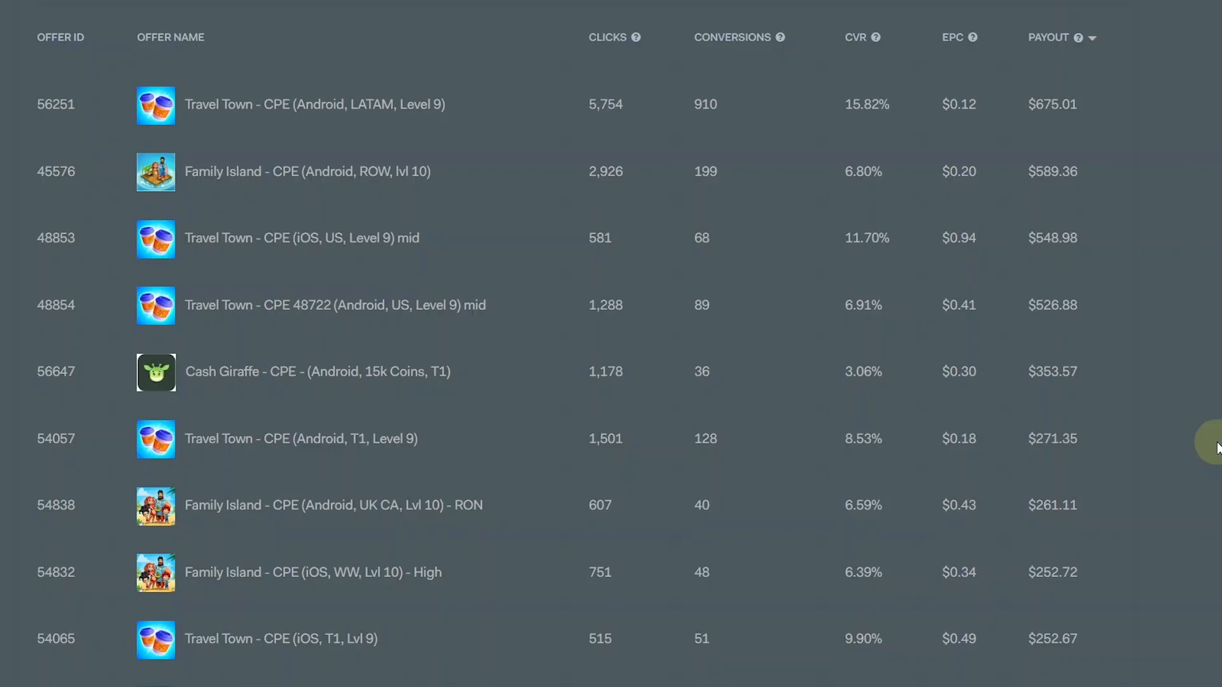
# - Examine the clicks, conversion rates and payouts per offer across the first pages of the offer statistics
pyautogui.scroll(-3, 1209, 443)
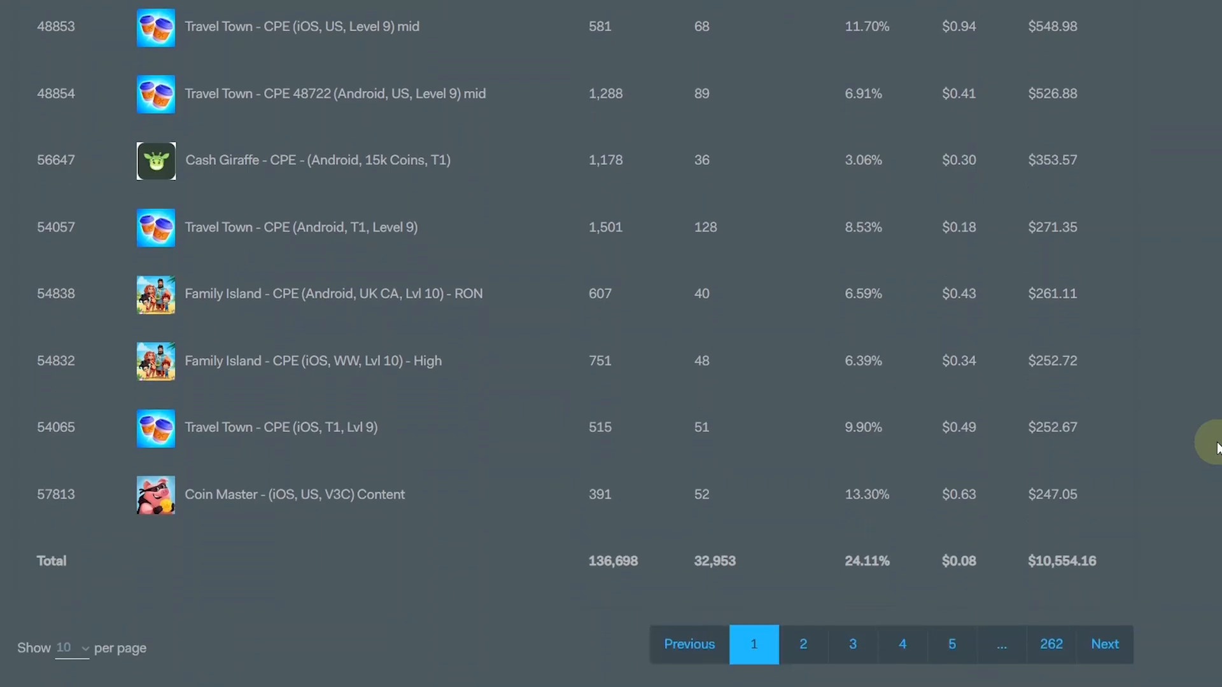
pyautogui.click(799, 640)
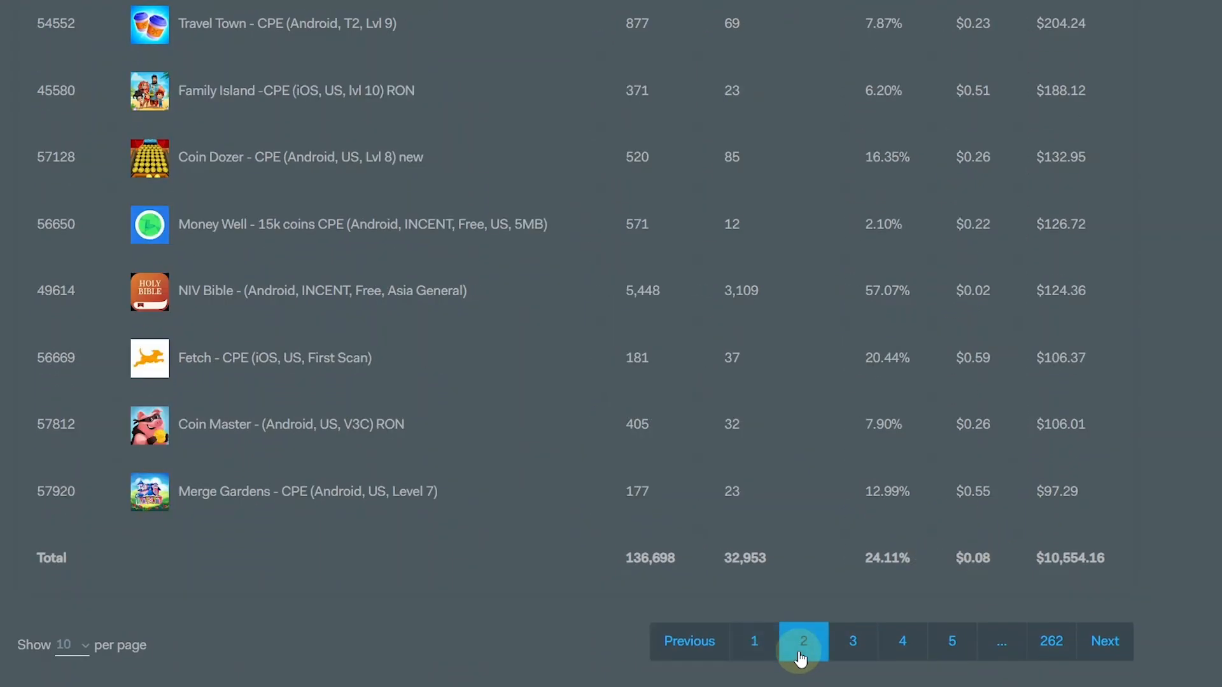
pyautogui.click(863, 644)
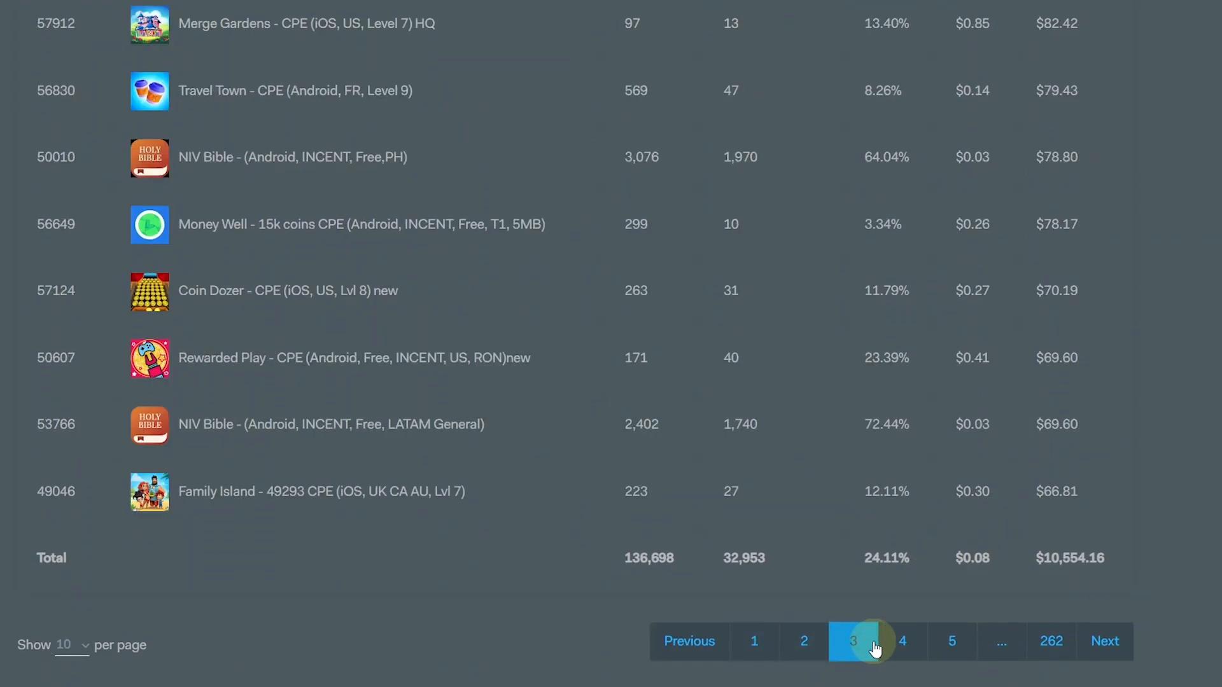
pyautogui.click(890, 644)
pyautogui.click(757, 642)
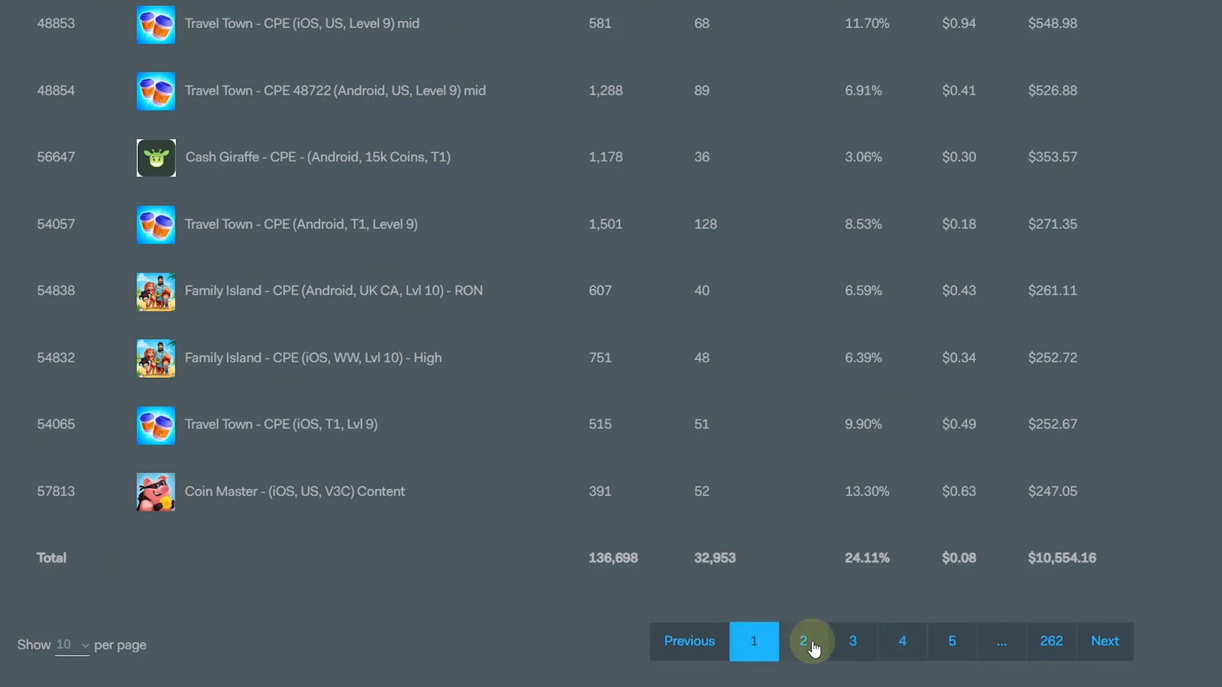
pyautogui.scroll(1, 1219, 446)
pyautogui.scroll(3, 1218, 447)
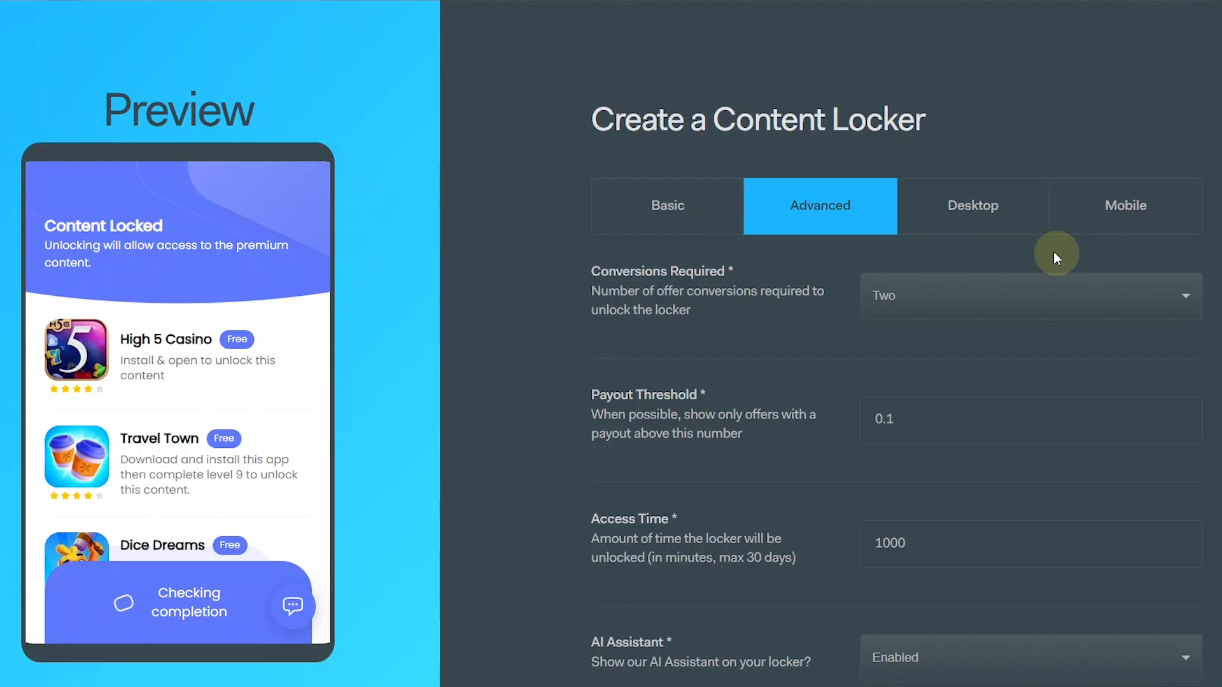
# - Set the locker's desktop theme to Rezzio (desktop3)
pyautogui.click(1003, 222)
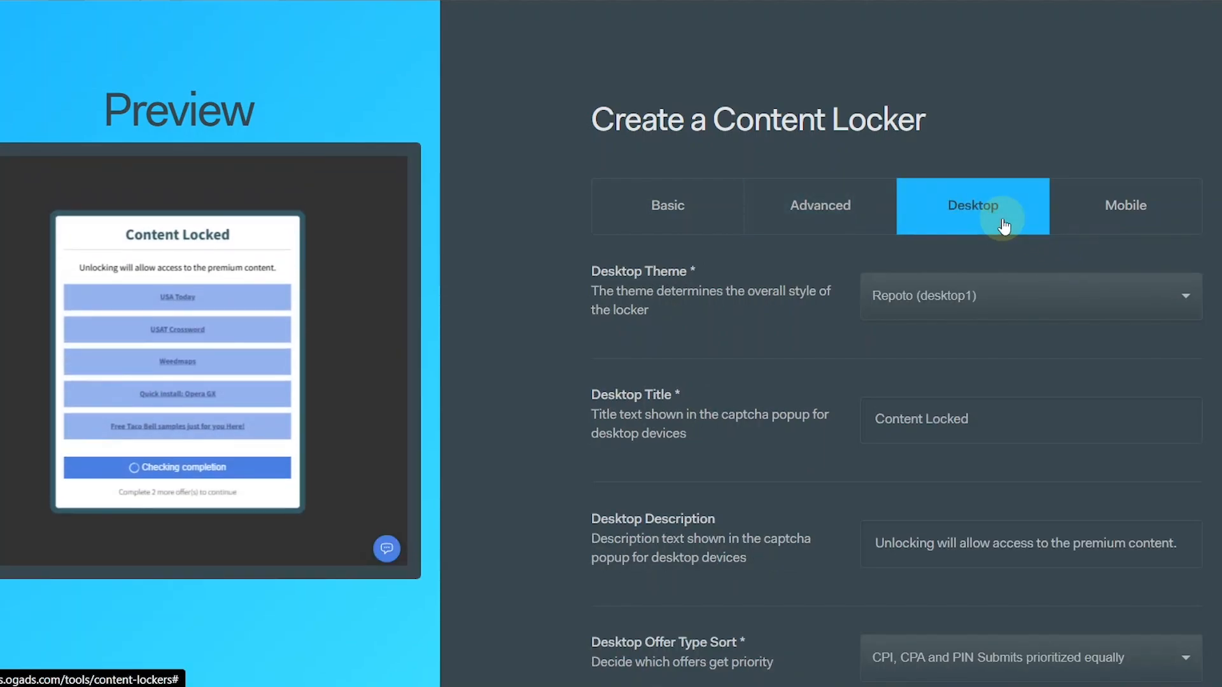
pyautogui.click(1035, 294)
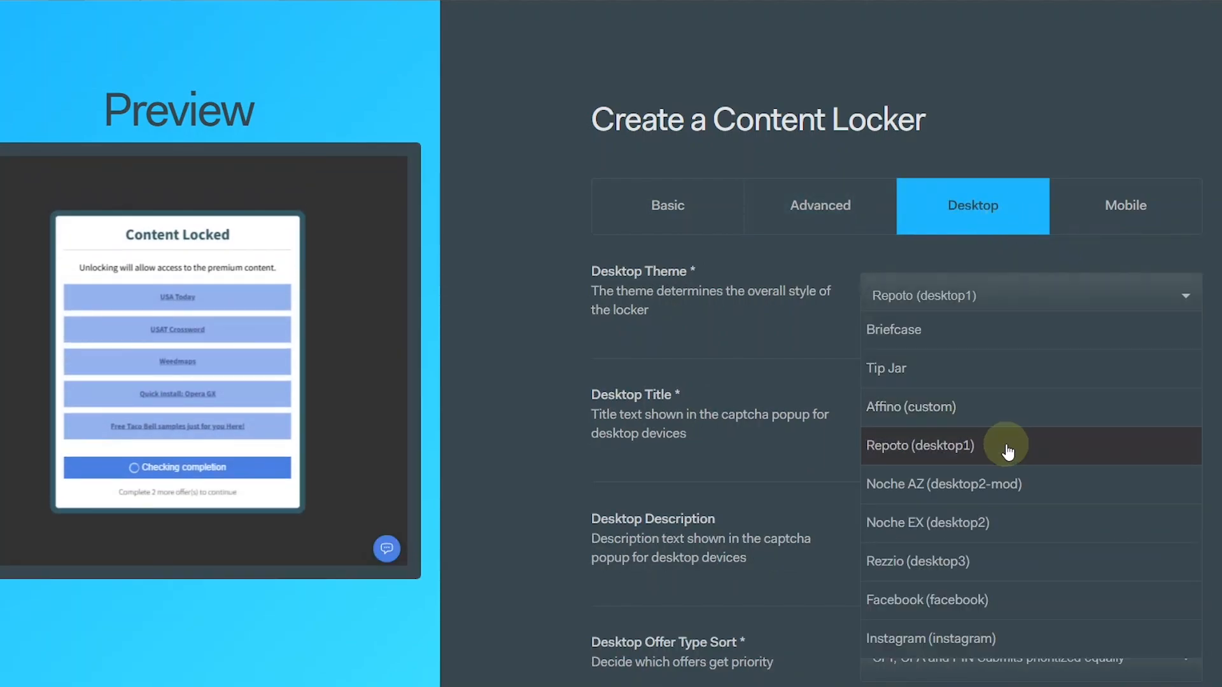
pyautogui.scroll(-1, 997, 589)
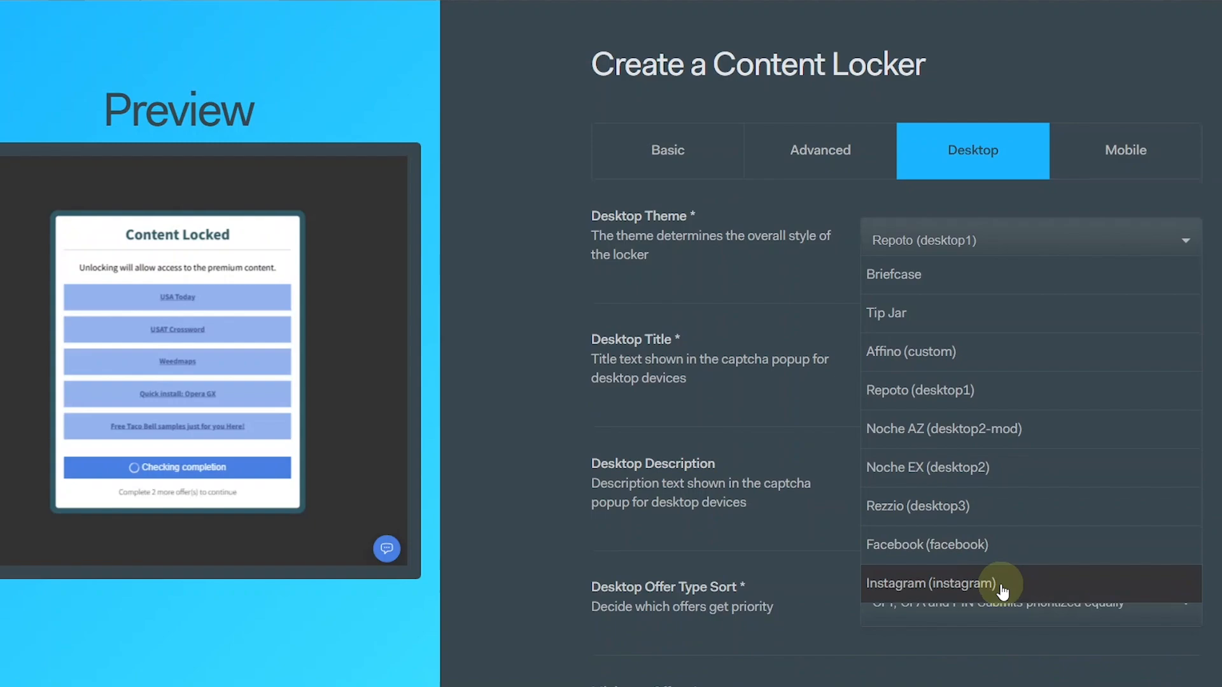
pyautogui.click(974, 507)
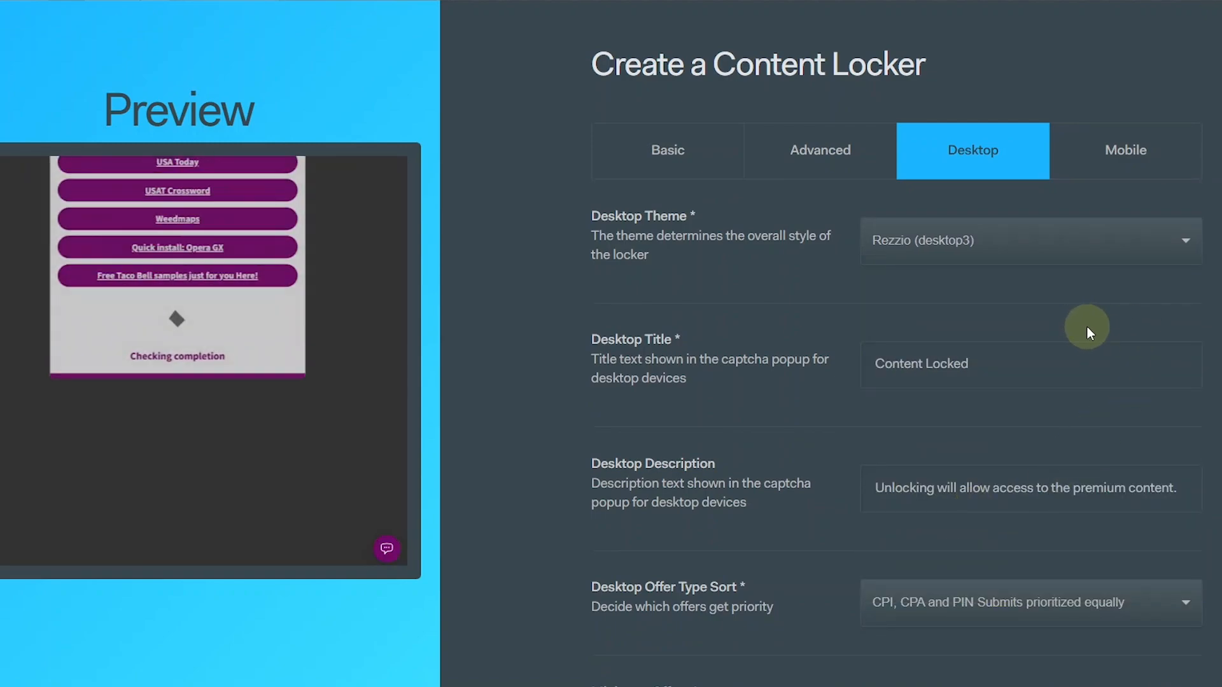
# - Set the desktop title to TikTok and the desktop description to "Unlocking will allow access to TikTok with No Watermark"
pyautogui.moveTo(1043, 366); pyautogui.dragTo(858, 382)
pyautogui.press('BackSpace')
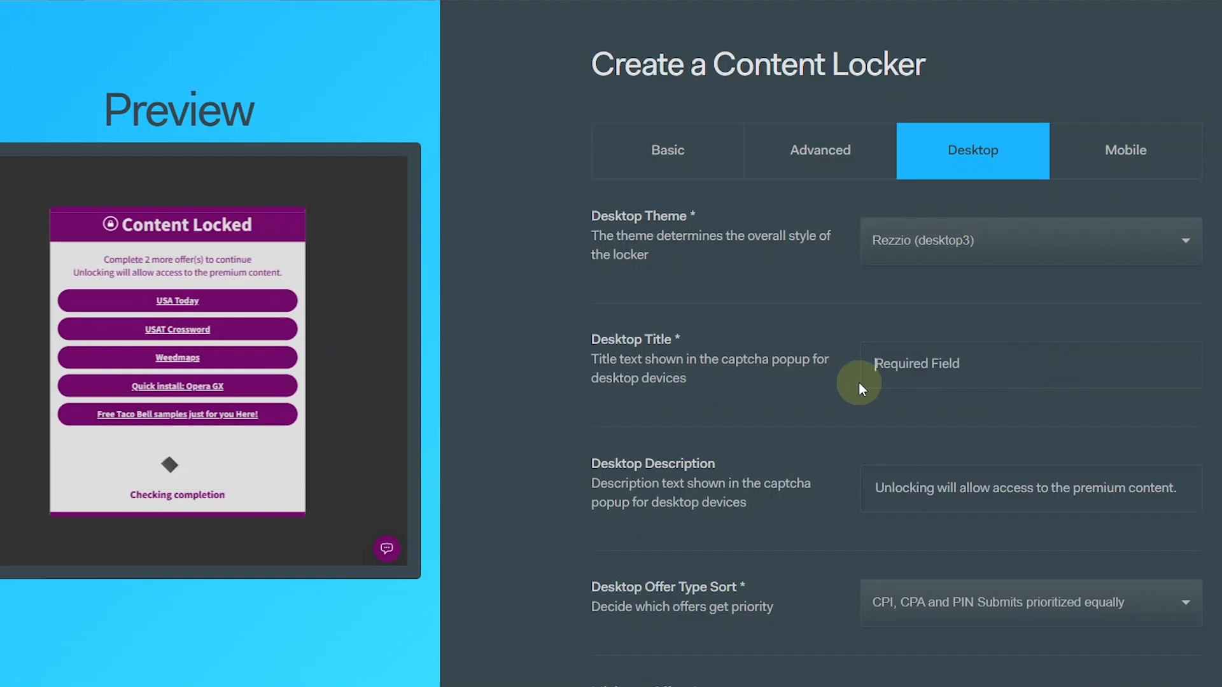
pyautogui.write('A')
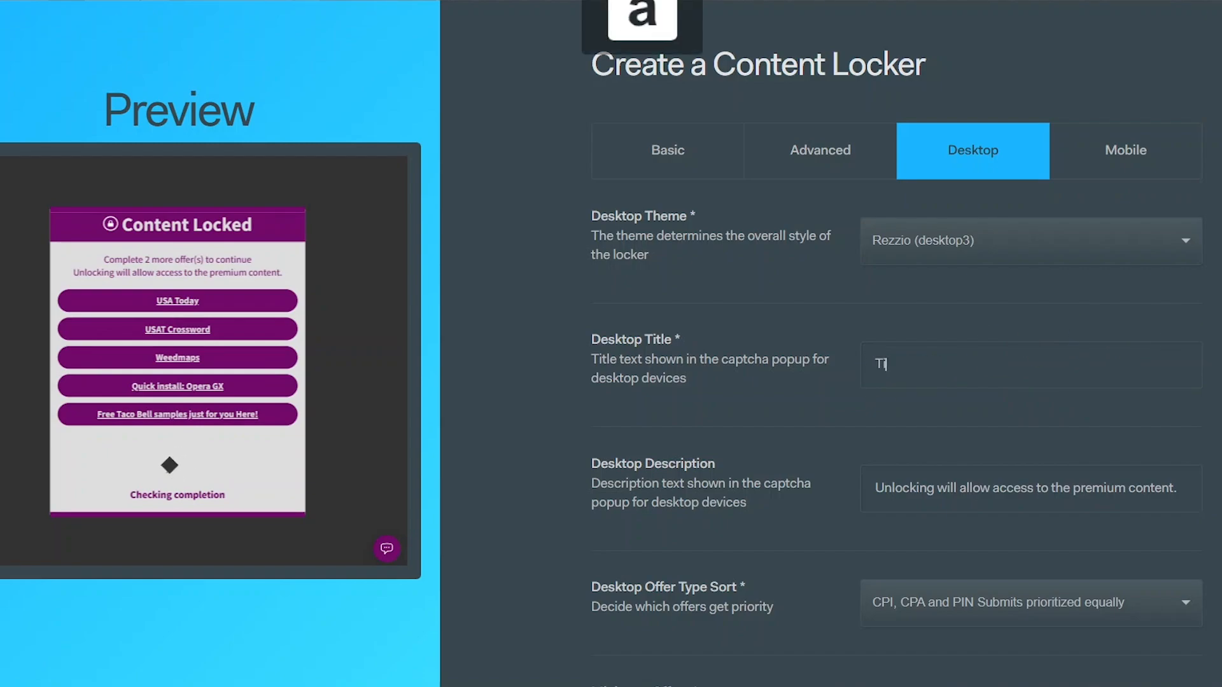
pyautogui.write('ikTok')
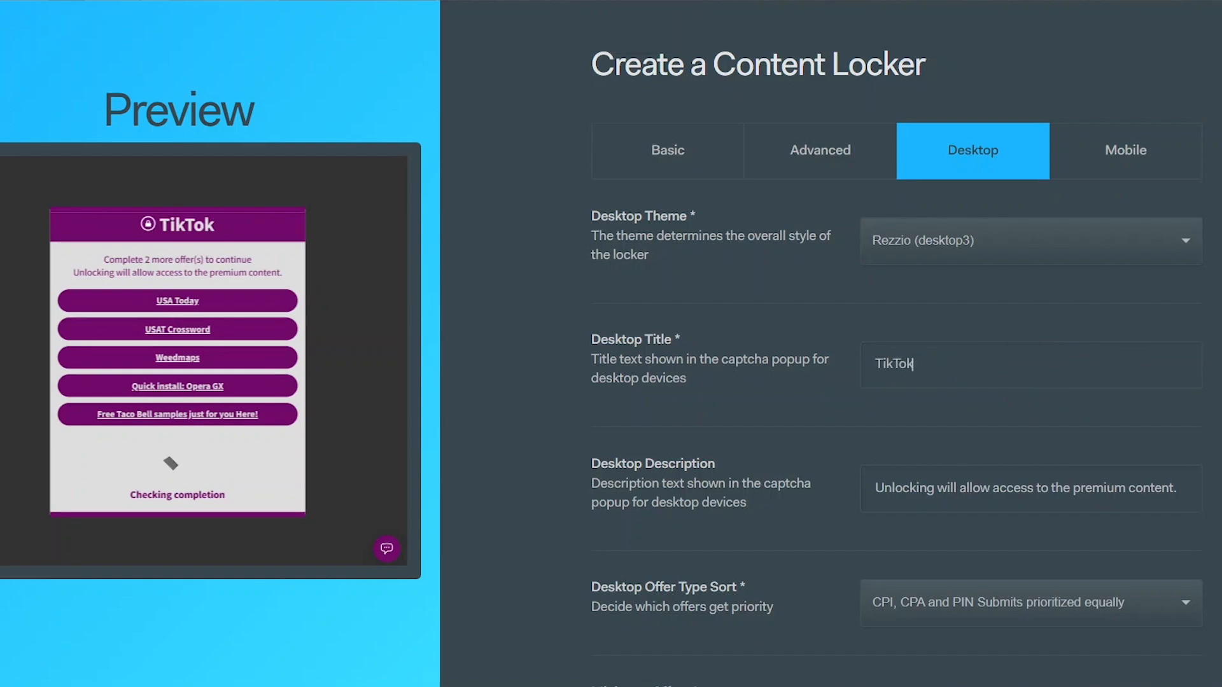
pyautogui.moveTo(1050, 490); pyautogui.dragTo(1188, 491)
pyautogui.write('T')
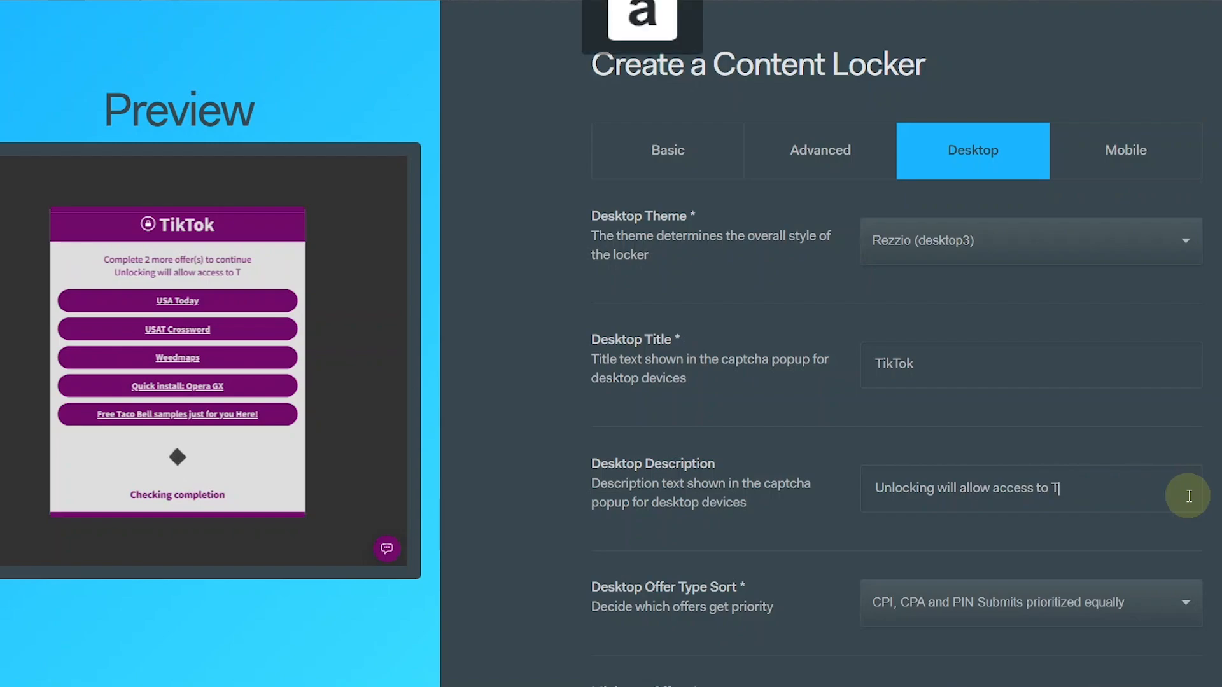
pyautogui.write('ikTok with No Watermark')
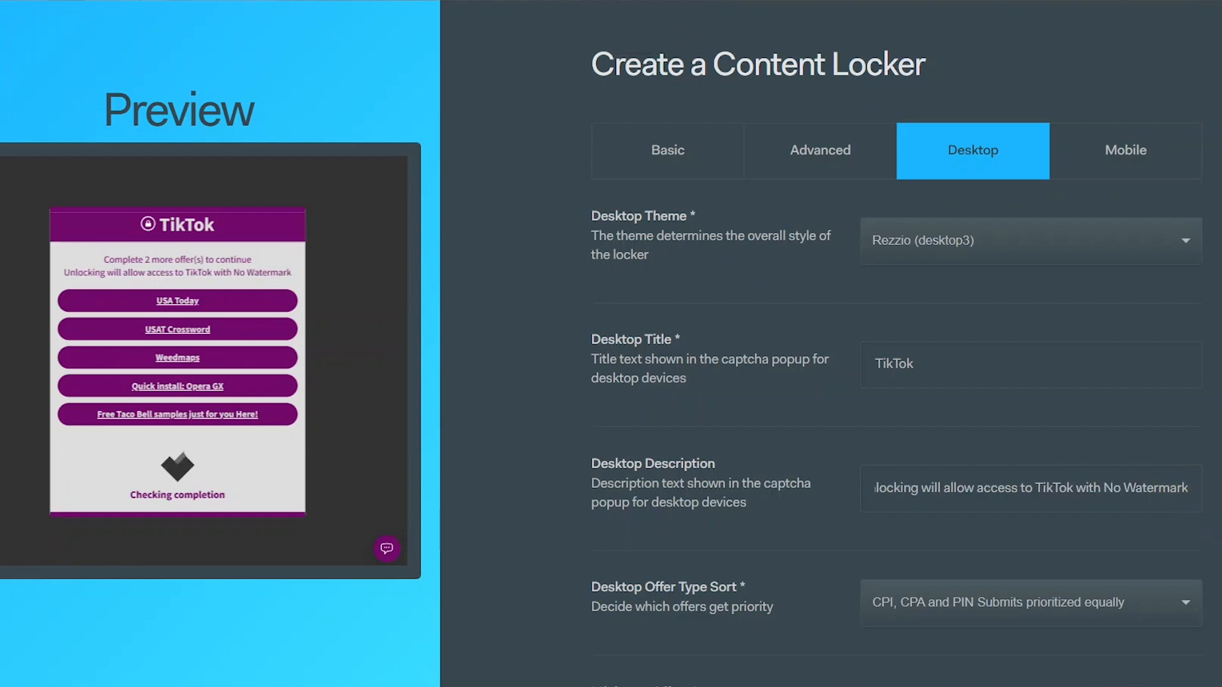
# - Keep the desktop offer sort at CPI, CPA and PIN Submits prioritized equally and set the maximum desktop offers to Eight
pyautogui.scroll(-5, 827, 356)
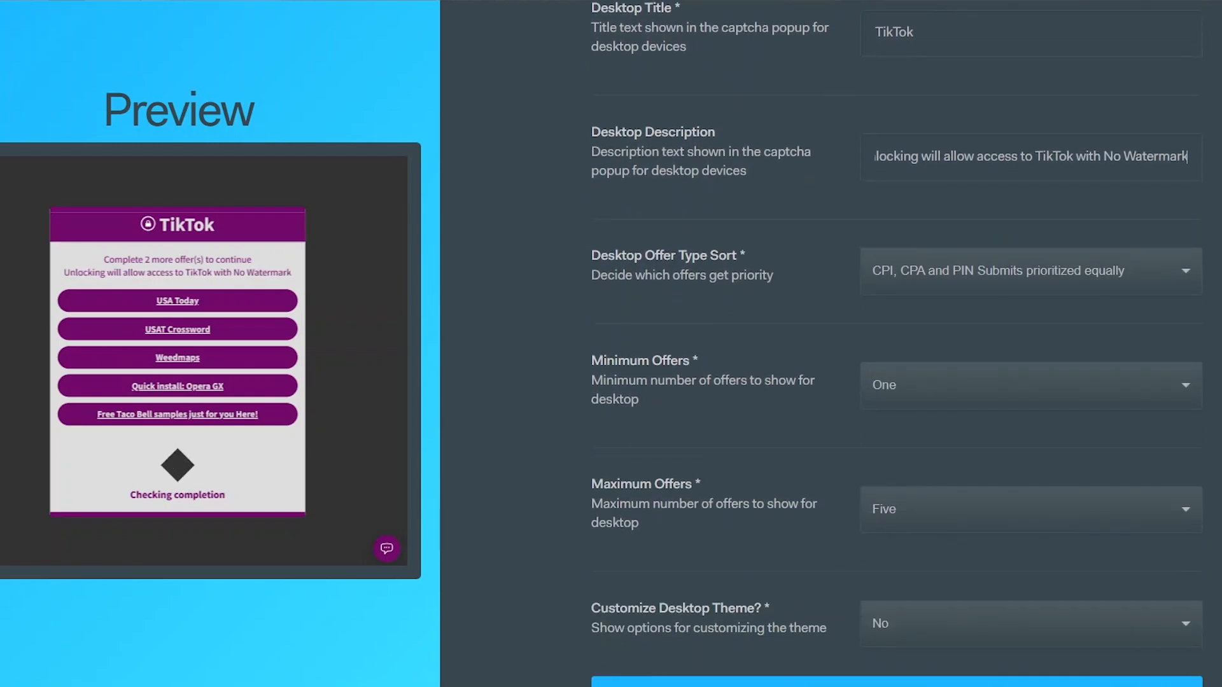
pyautogui.click(1083, 280)
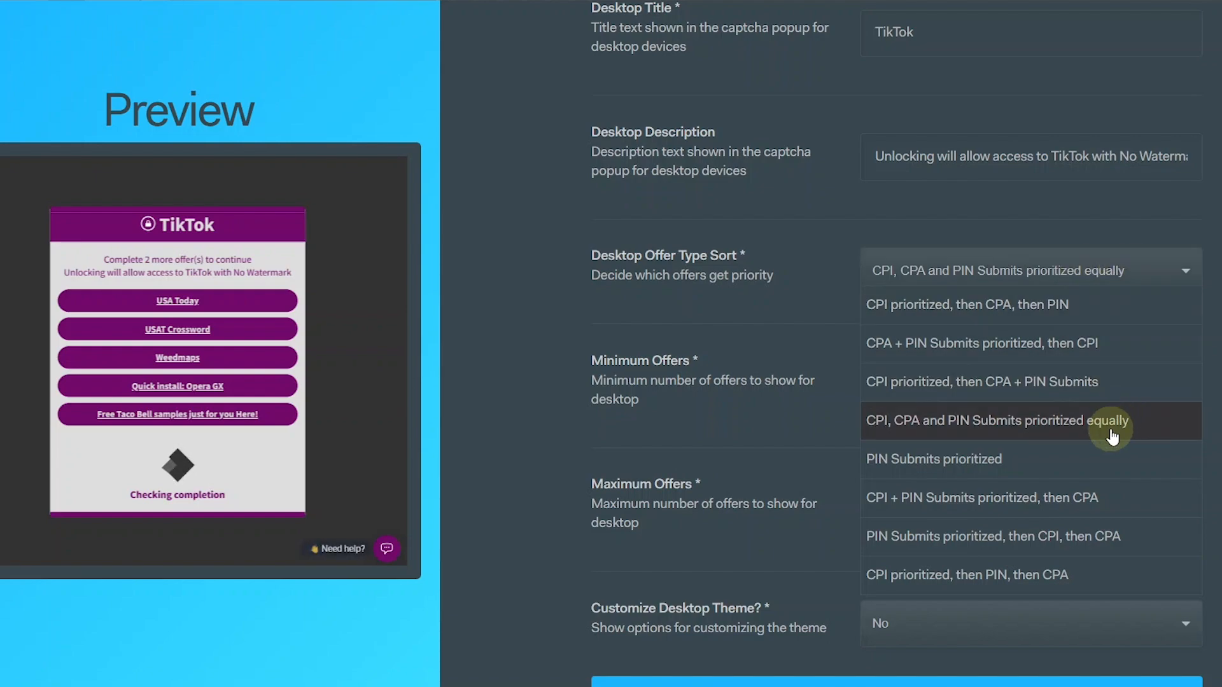
pyautogui.click(1132, 422)
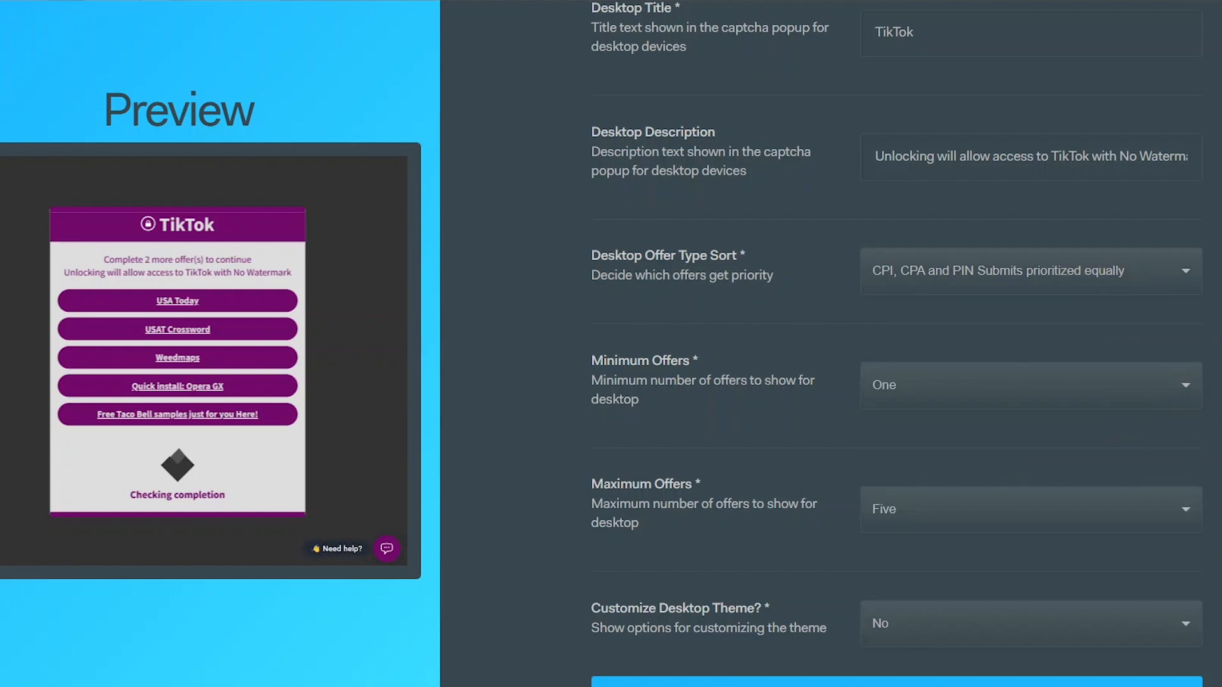
pyautogui.scroll(-1, 1133, 387)
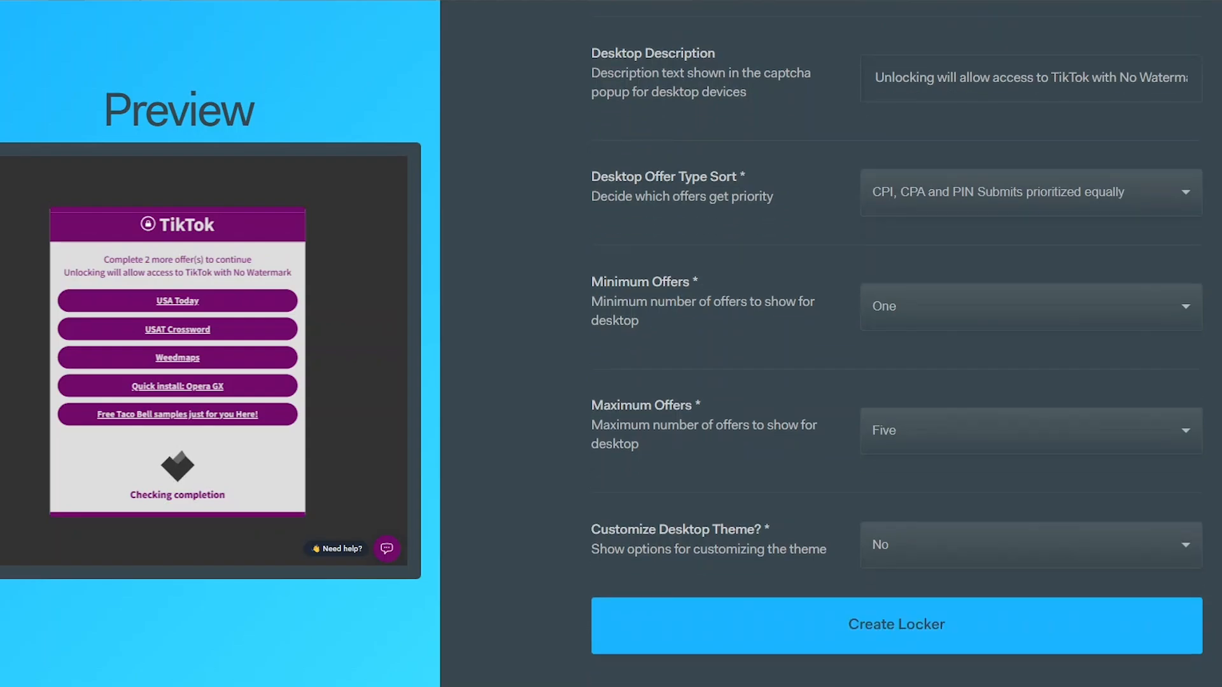
pyautogui.click(1132, 428)
pyautogui.scroll(-1, 1018, 572)
pyautogui.click(968, 647)
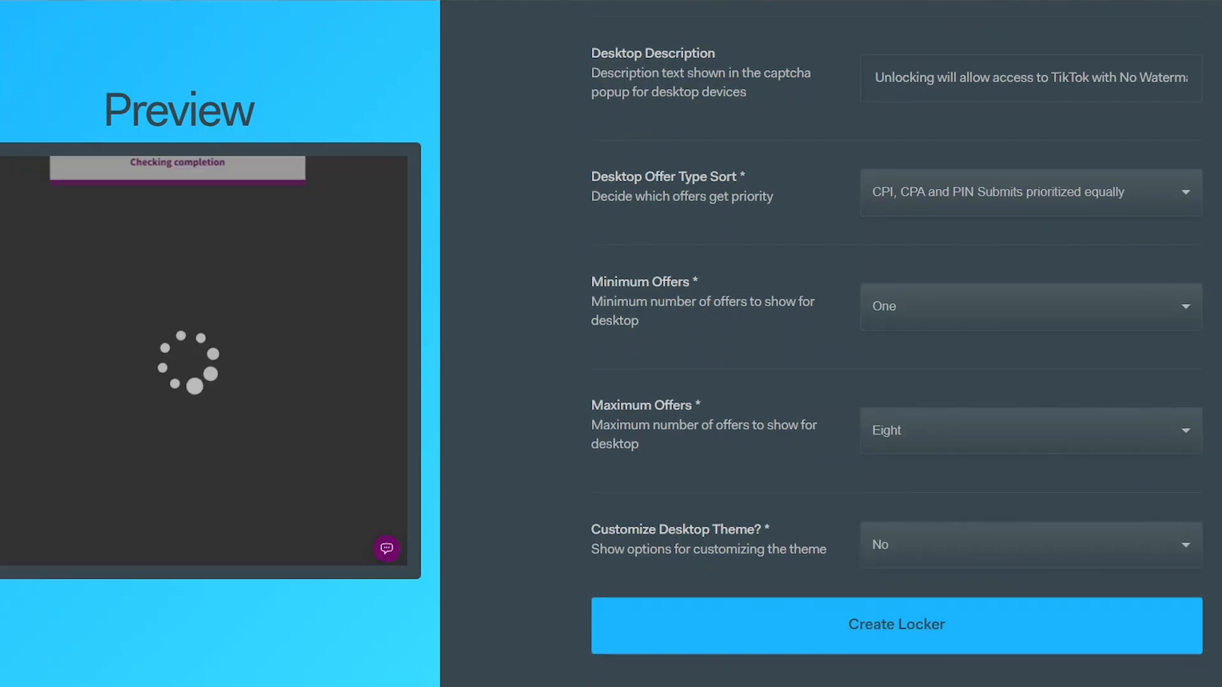
# - Set Customize Desktop Theme to Yes and review its CSS, message, image and color options
pyautogui.scroll(-1, 1208, 572)
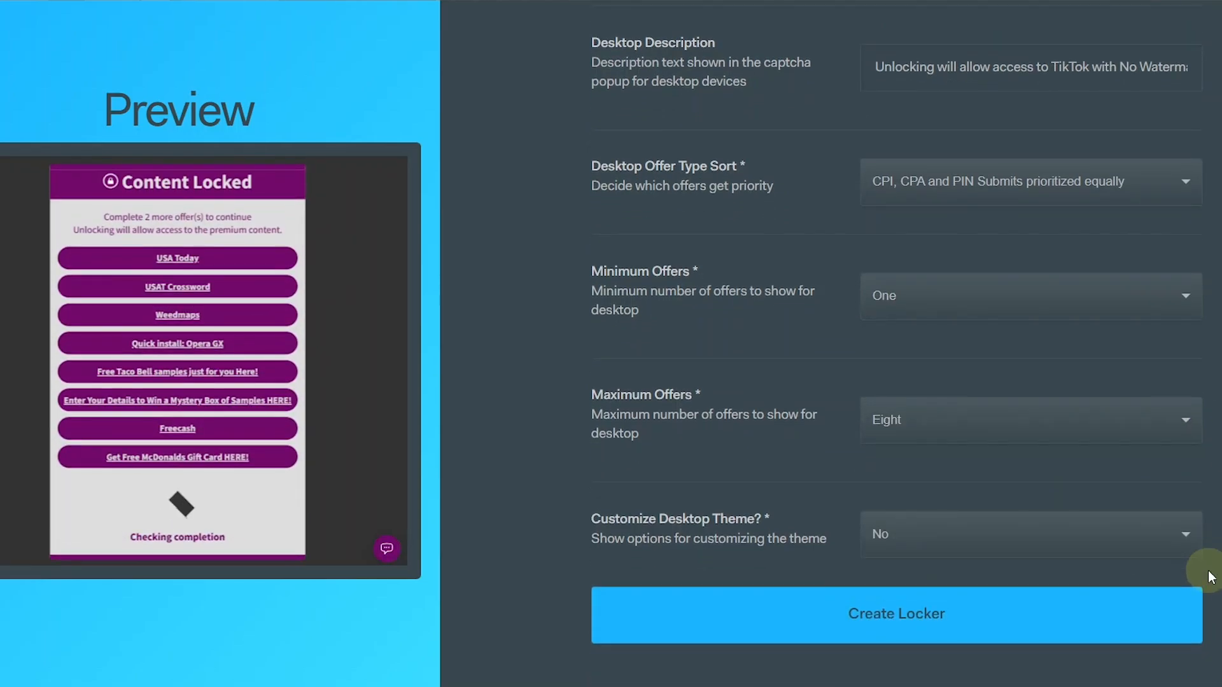
pyautogui.click(1076, 546)
pyautogui.click(976, 593)
pyautogui.scroll(-5, 1205, 516)
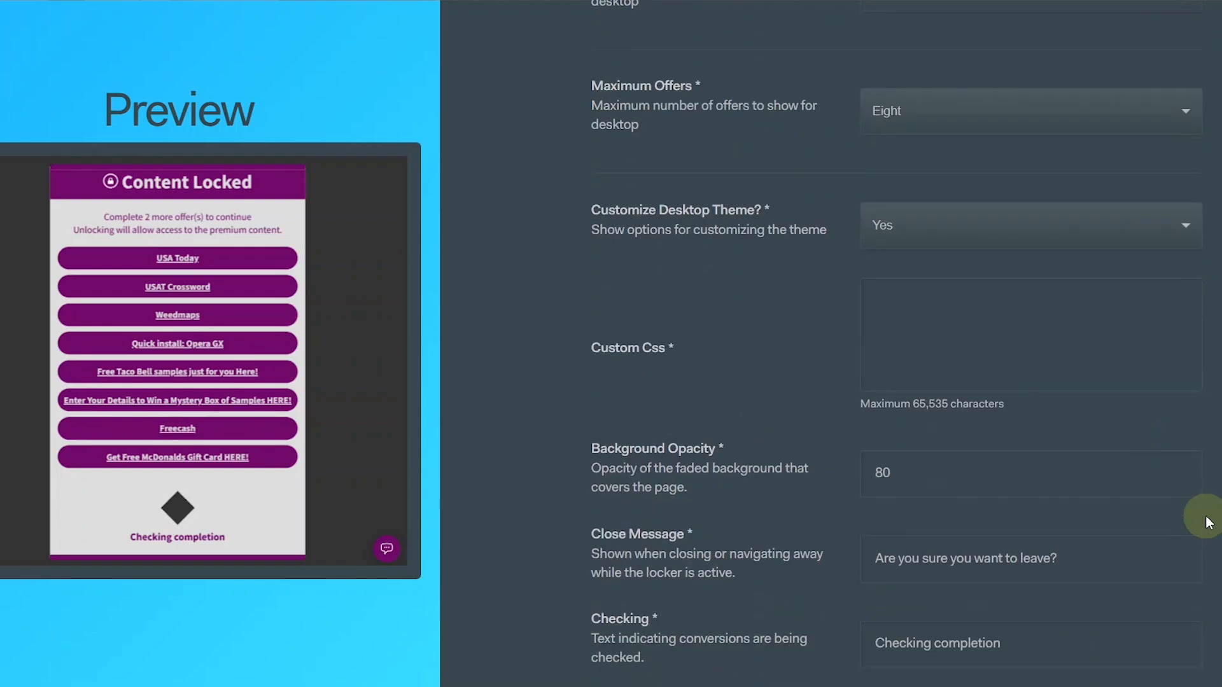
pyautogui.scroll(-10, 1205, 515)
pyautogui.scroll(3, 1205, 516)
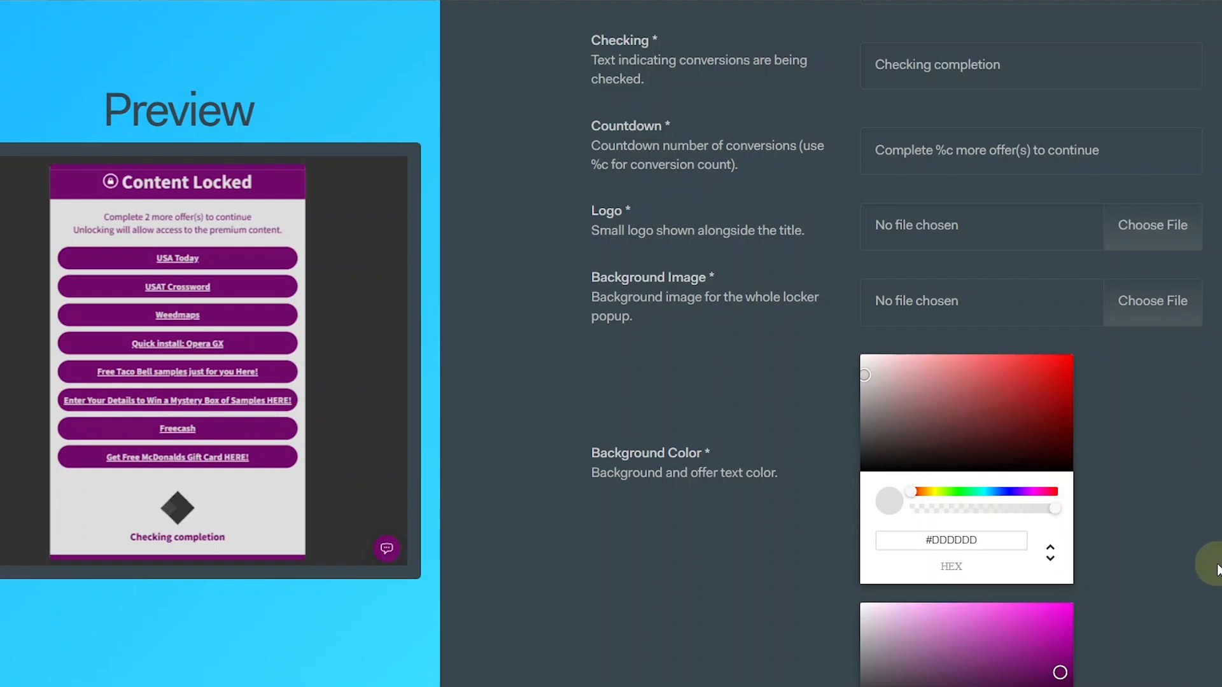
pyautogui.scroll(-2, 1209, 559)
pyautogui.scroll(-2, 1203, 443)
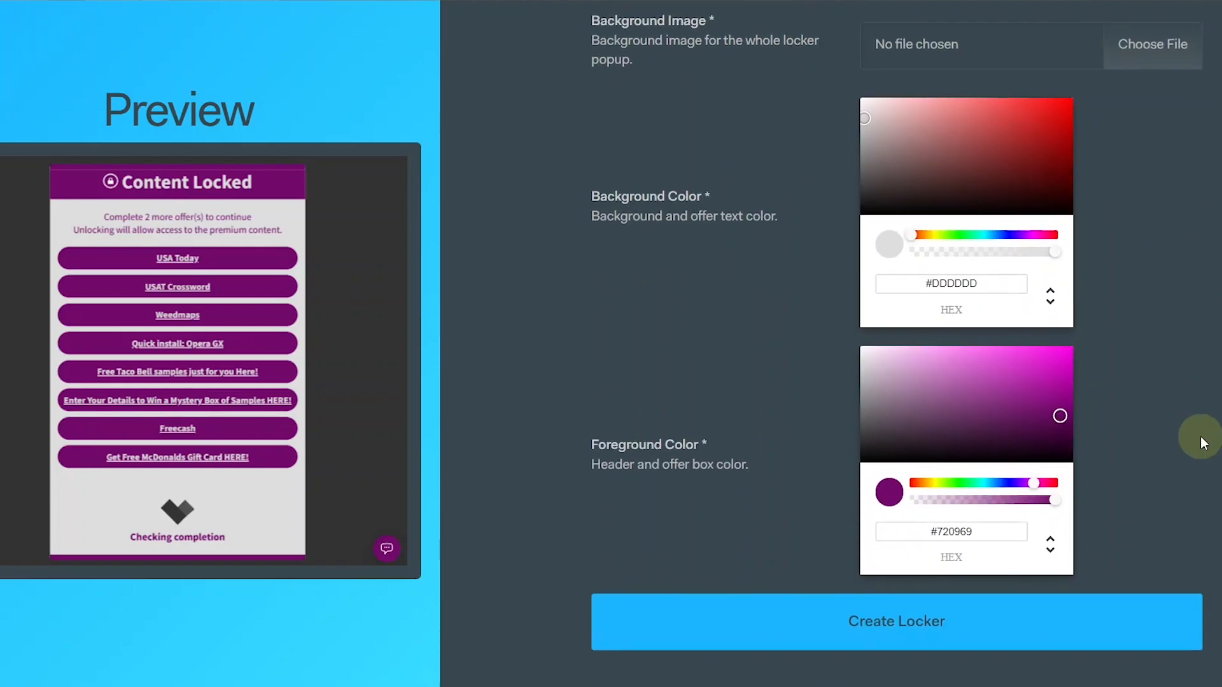
pyautogui.scroll(10, 1200, 437)
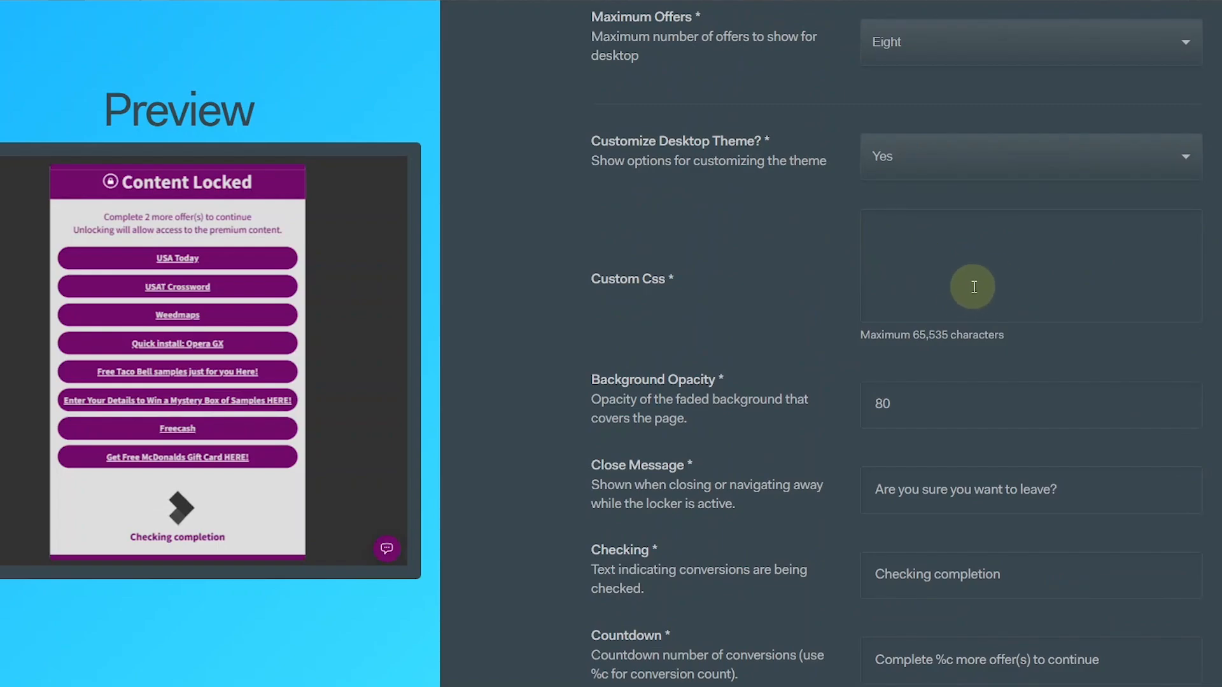
# - Upload logo.png as the desktop theme's logo and Gradient.jpg as its background image
pyautogui.scroll(-5, 1192, 400)
pyautogui.scroll(-1, 1195, 408)
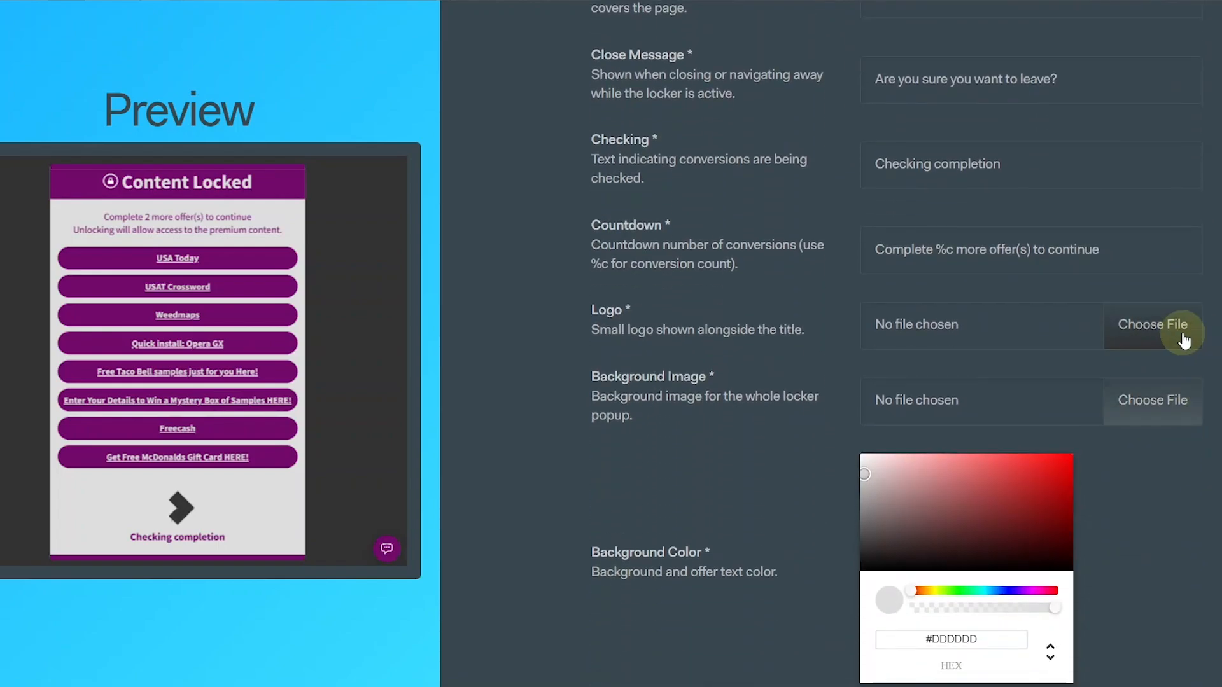
pyautogui.click(1041, 327)
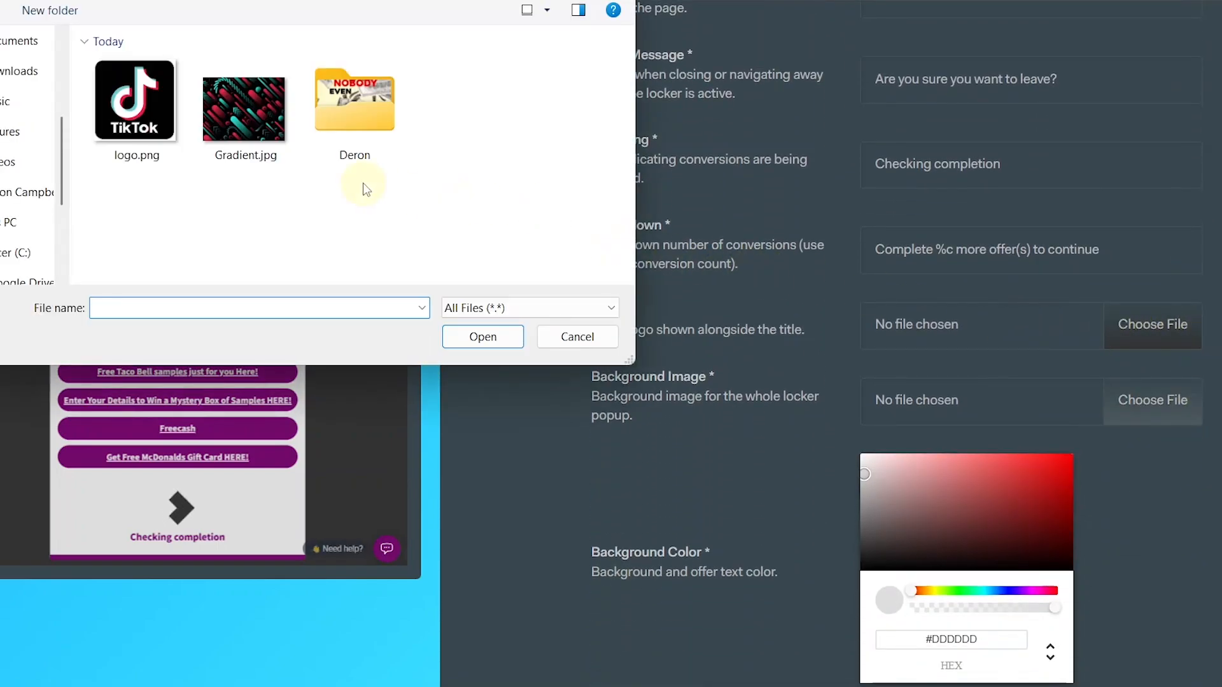
pyautogui.doubleClick(129, 132)
pyautogui.click(1129, 404)
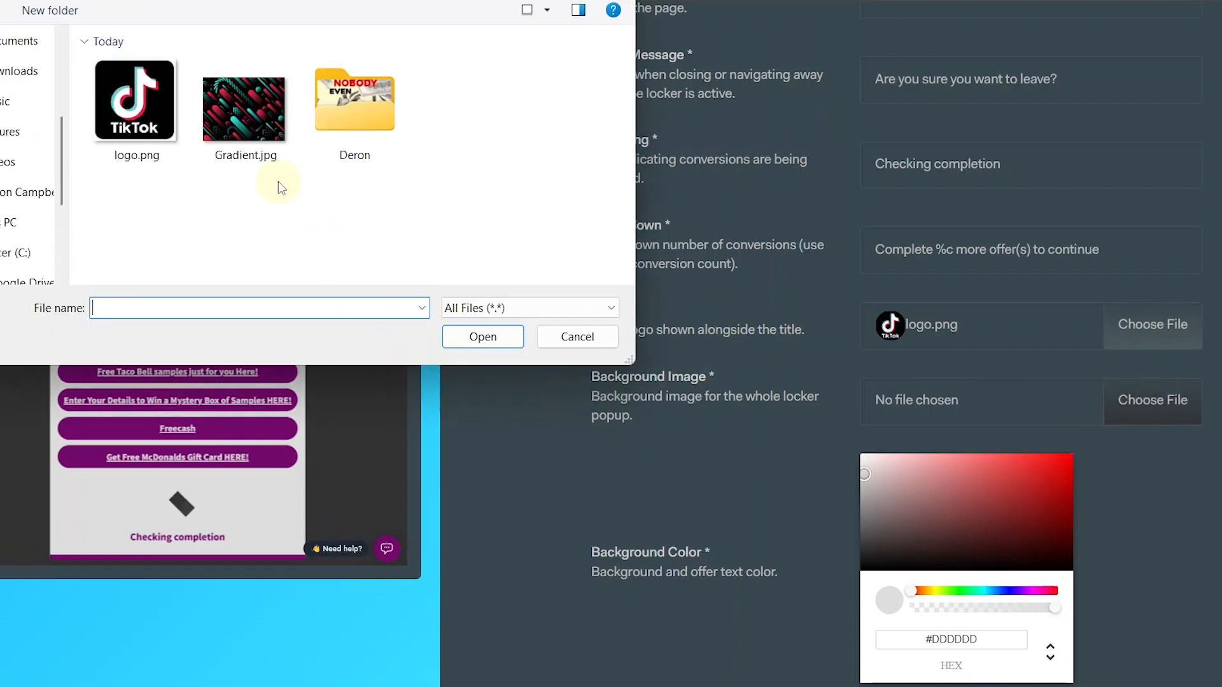
pyautogui.doubleClick(247, 124)
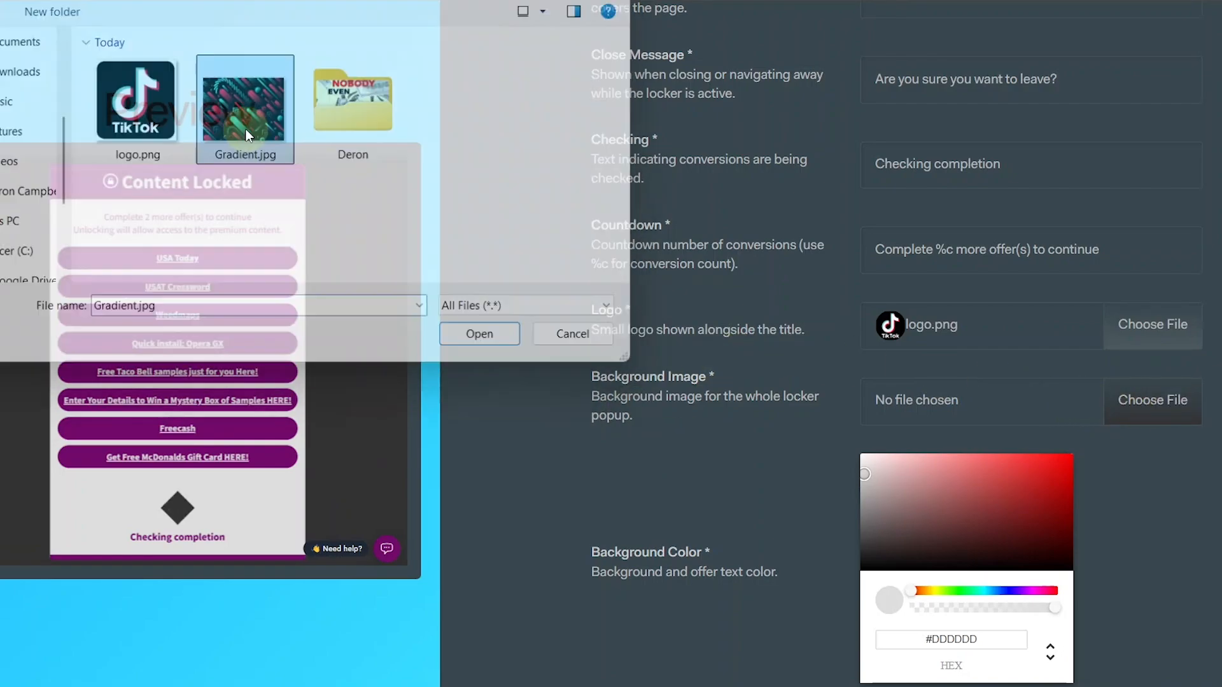
# - Set the locker's mobile theme to Daltia (new1)
pyautogui.scroll(-8, 633, 474)
pyautogui.scroll(8, 674, 484)
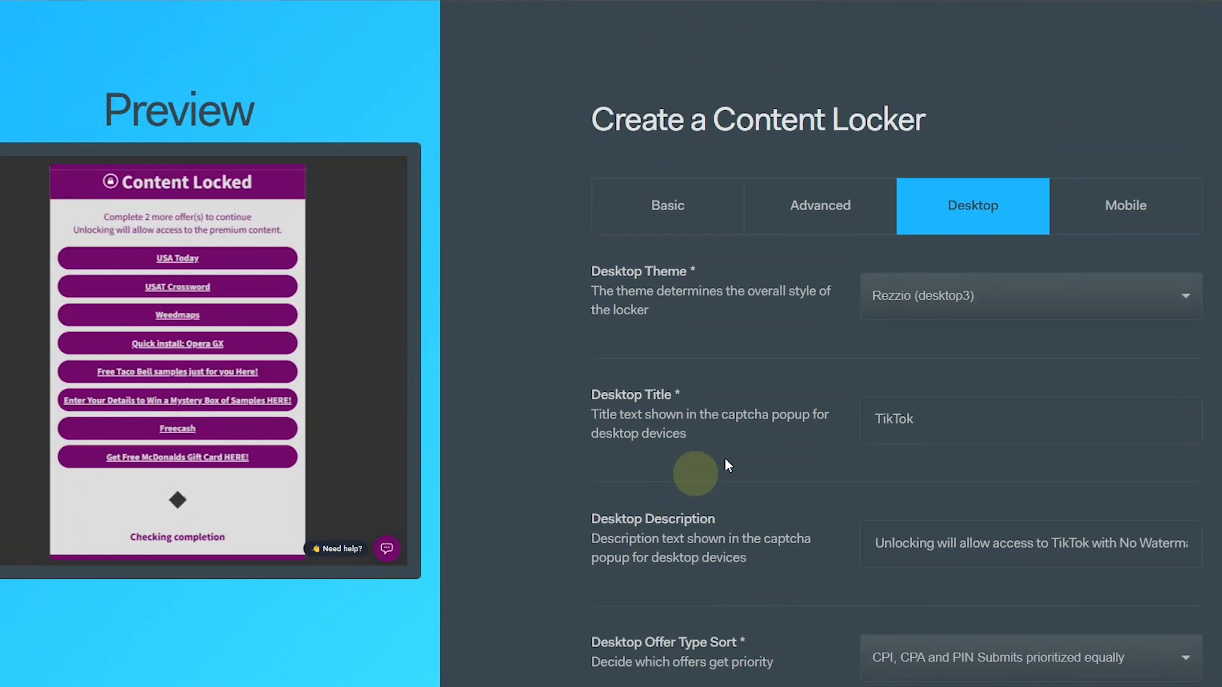
pyautogui.click(1120, 215)
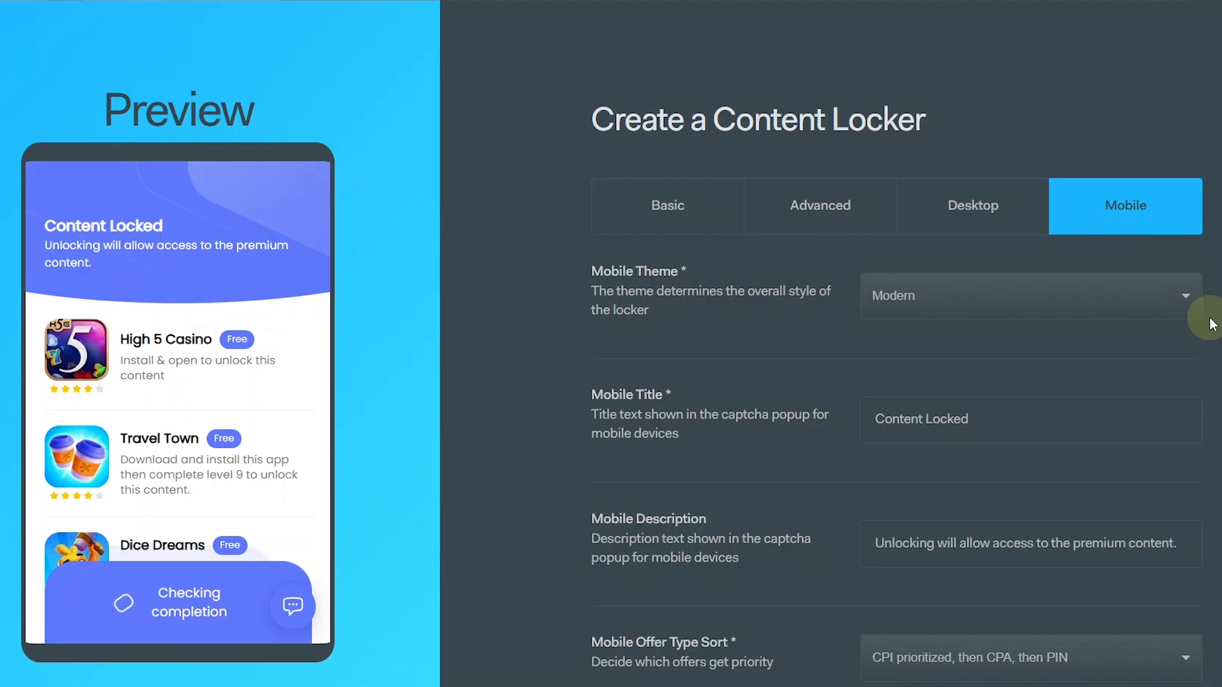
pyautogui.click(1109, 294)
pyautogui.scroll(-3, 1050, 463)
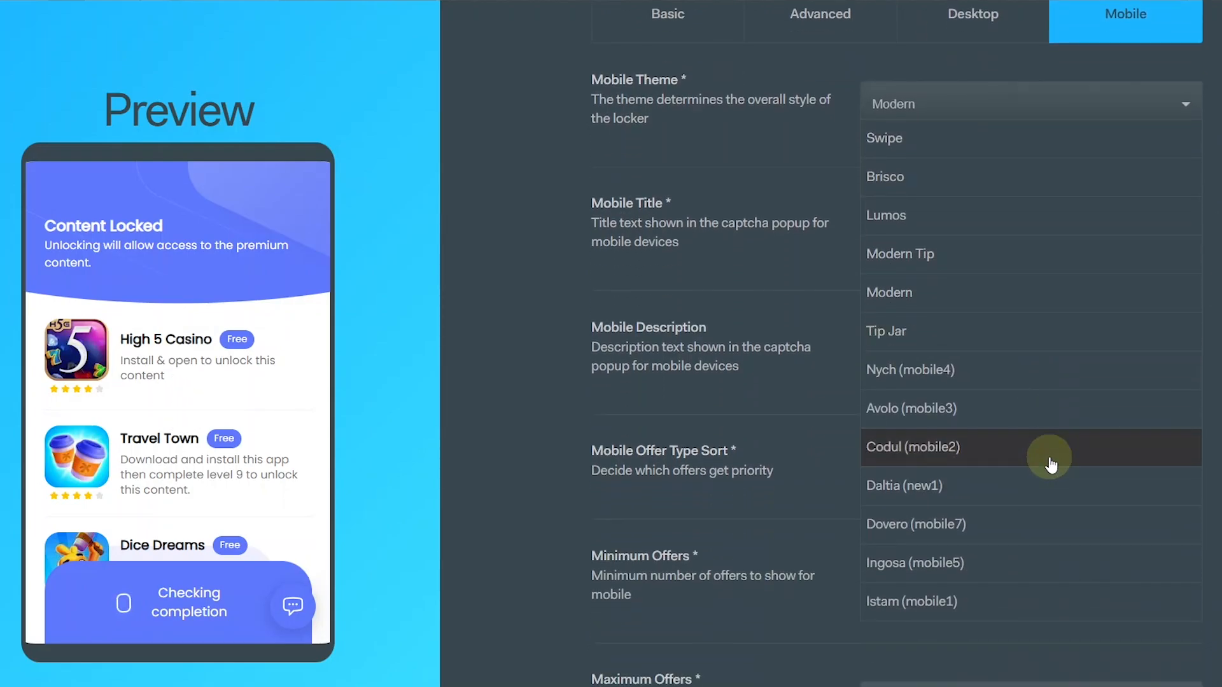
pyautogui.click(960, 463)
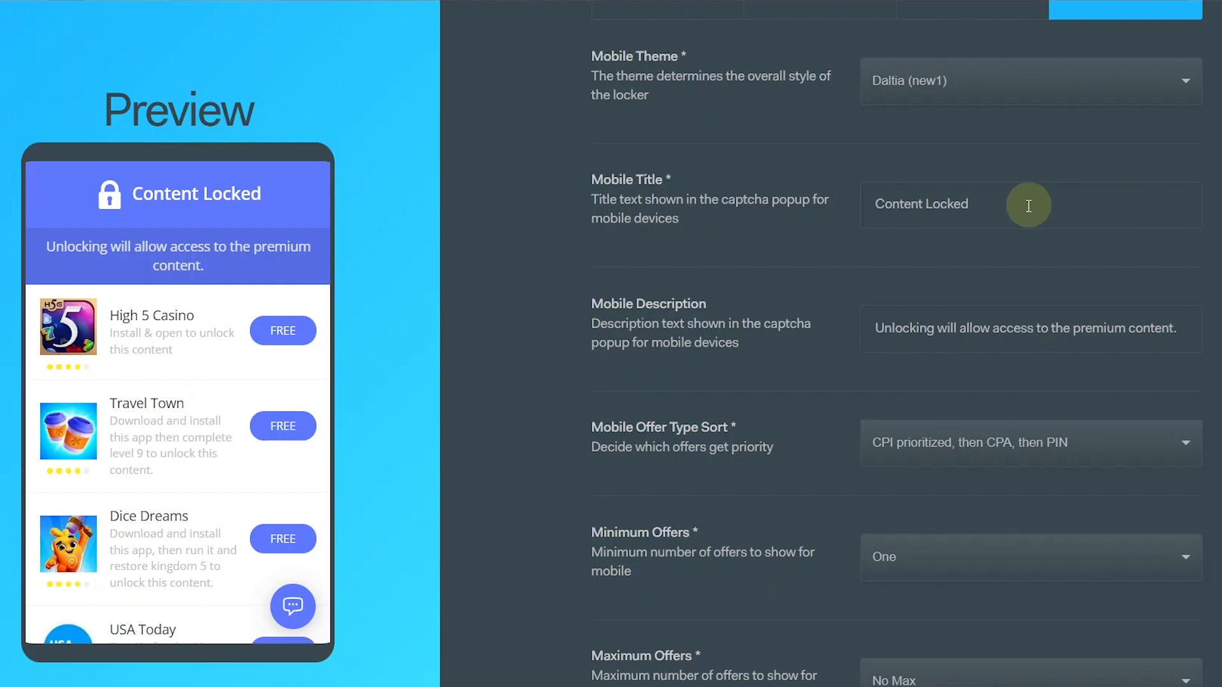
# - Replace the mobile title with "TikTok (No Watermark)"
pyautogui.moveTo(1025, 204); pyautogui.dragTo(867, 218)
pyautogui.press('BackSpace')
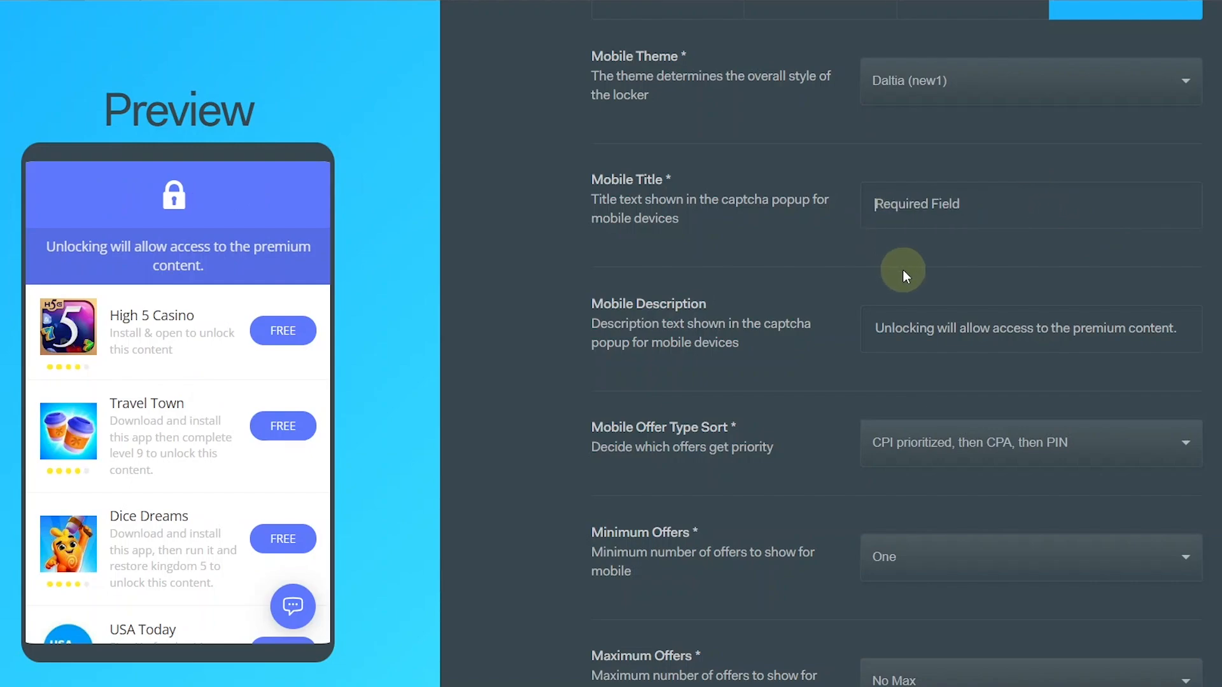
pyautogui.write('T')
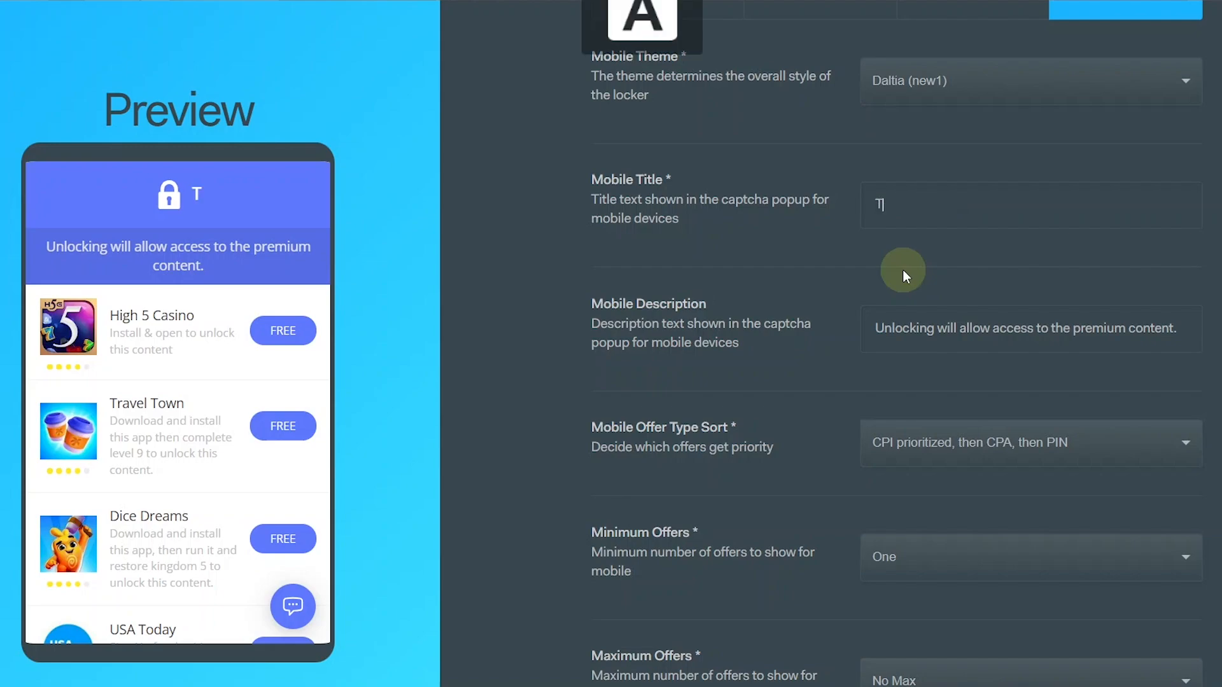
pyautogui.write('ikTok (N')
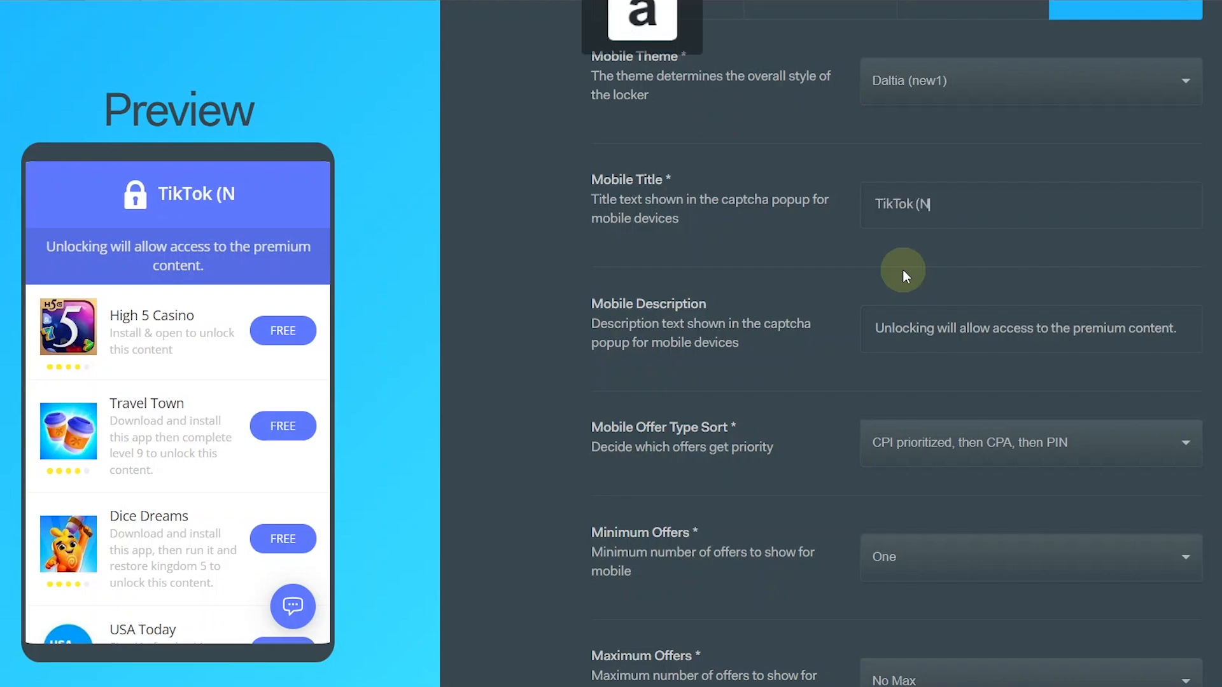
pyautogui.write('o Watermark)')
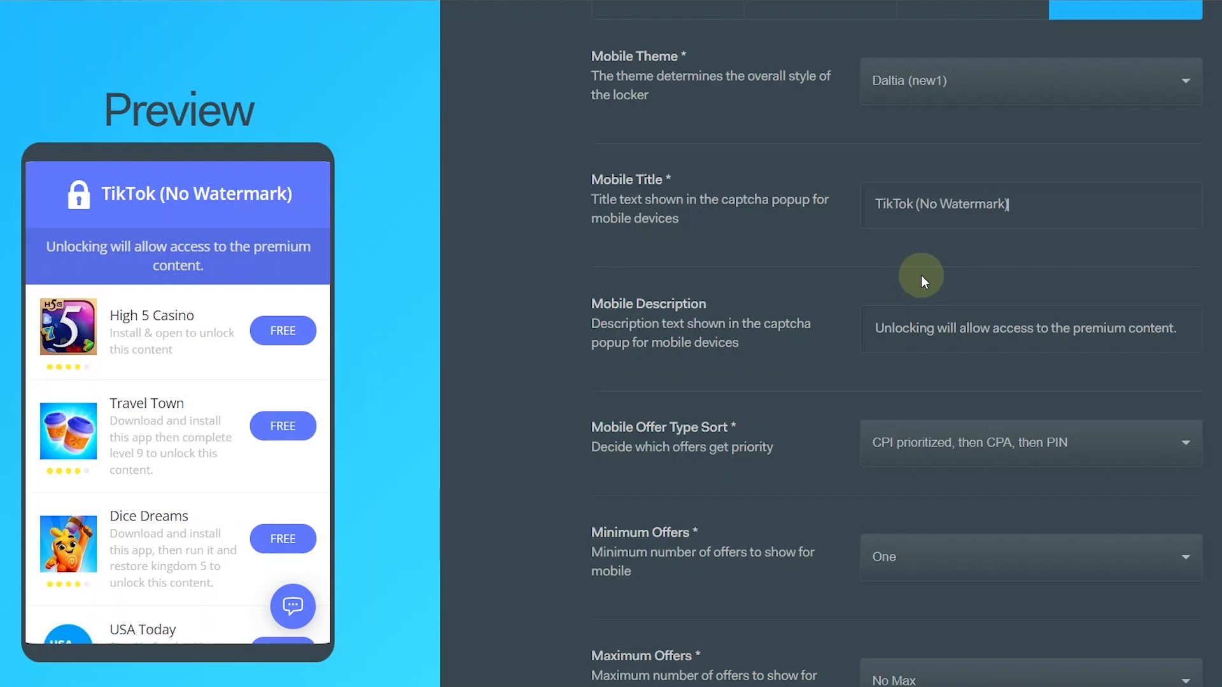
# - Replace the mobile description with "Your mod will be downloaded after you download two apps and follow the instructions"
pyautogui.moveTo(1187, 330); pyautogui.dragTo(868, 325)
pyautogui.press('BackSpace')
pyautogui.write('Y')
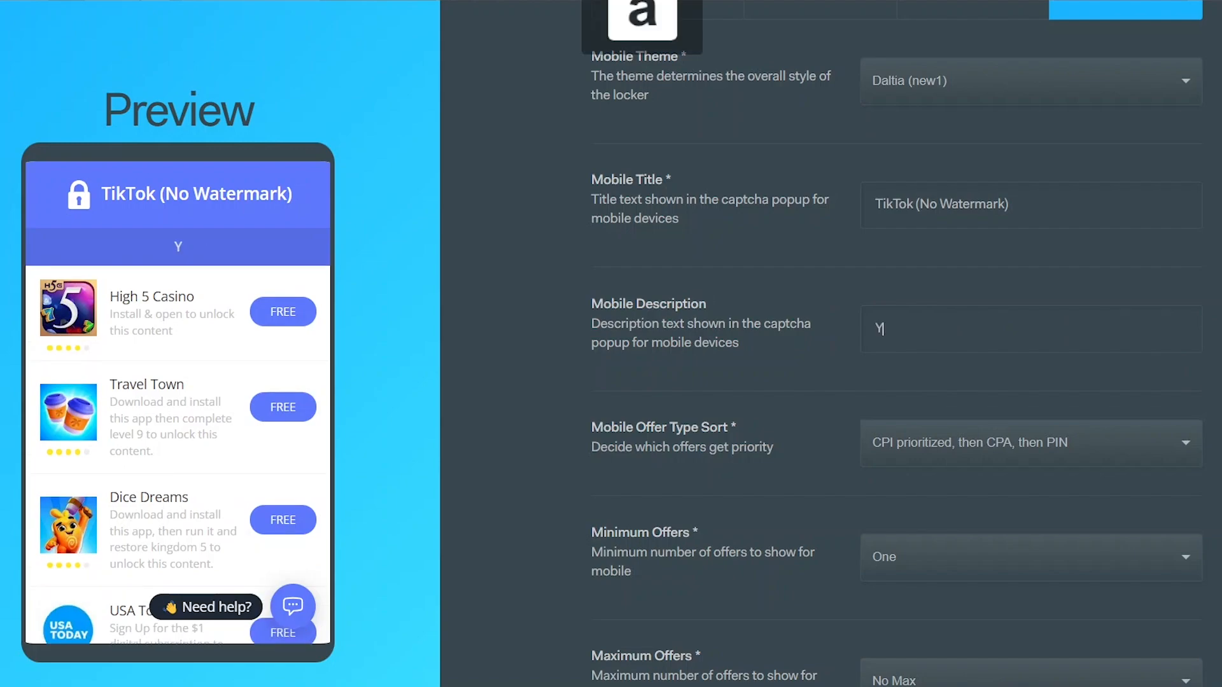
pyautogui.write('our mod will be downloaded after you d')
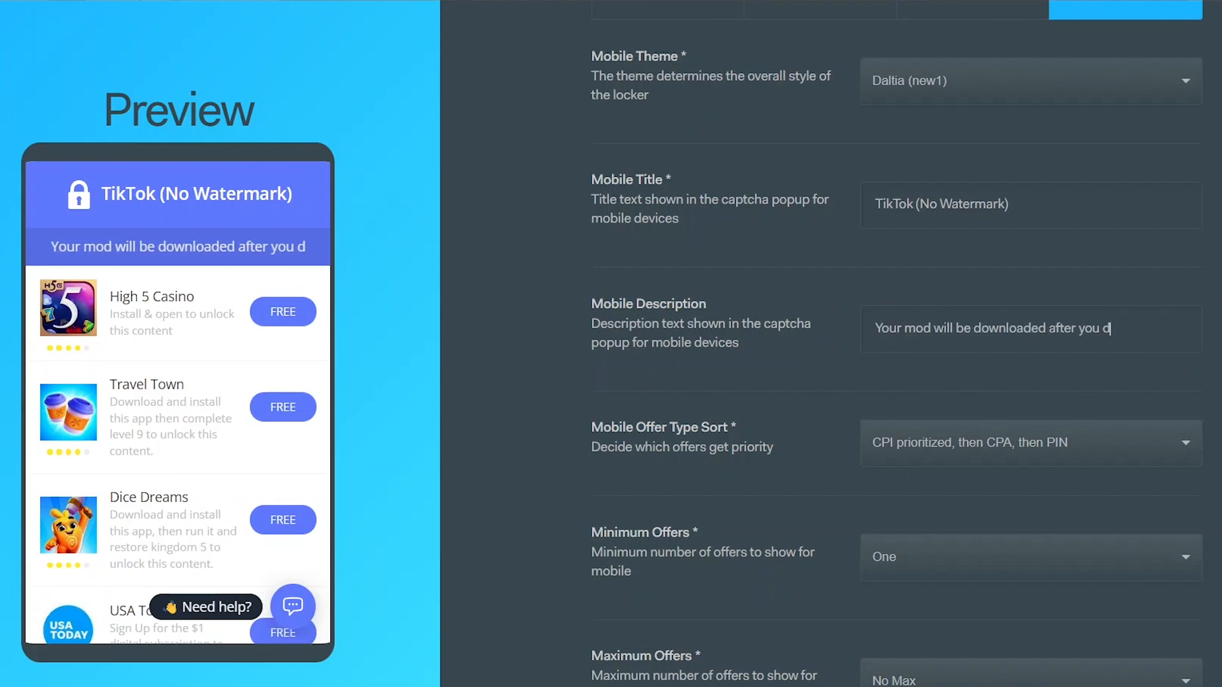
pyautogui.write('ownload two apps and follow the instructions')
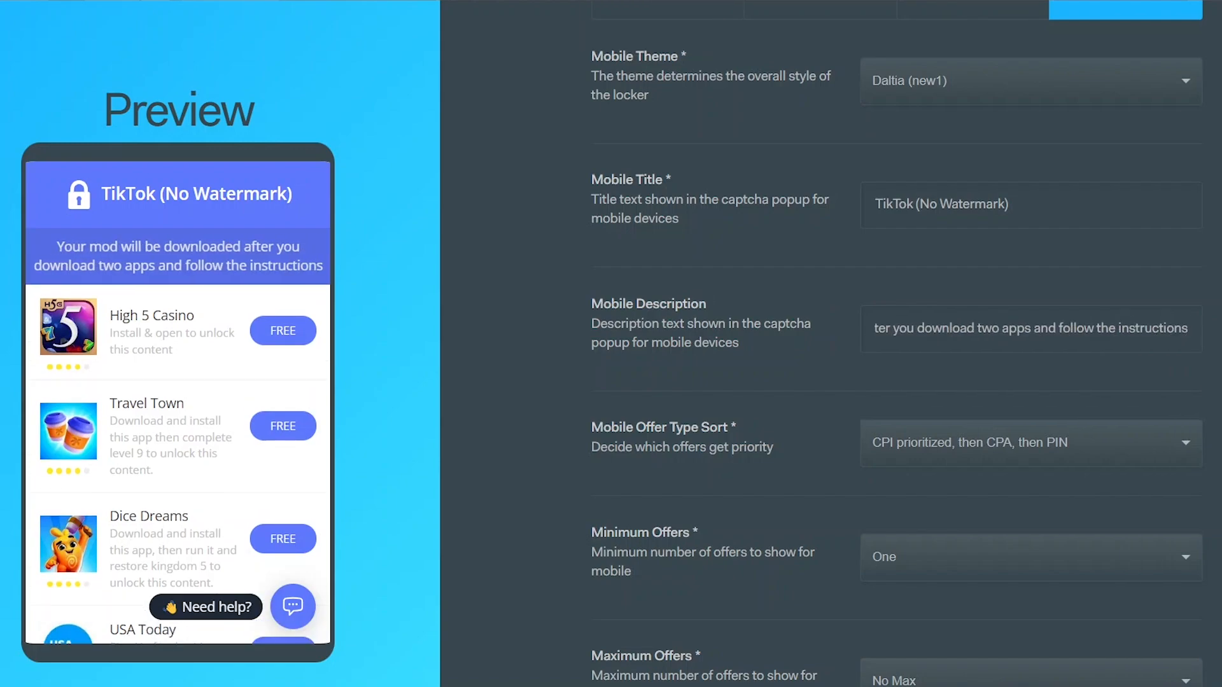
# - Look through the available priority options for the mobile offer type sort
pyautogui.click(1094, 449)
pyautogui.scroll(-2, 1141, 471)
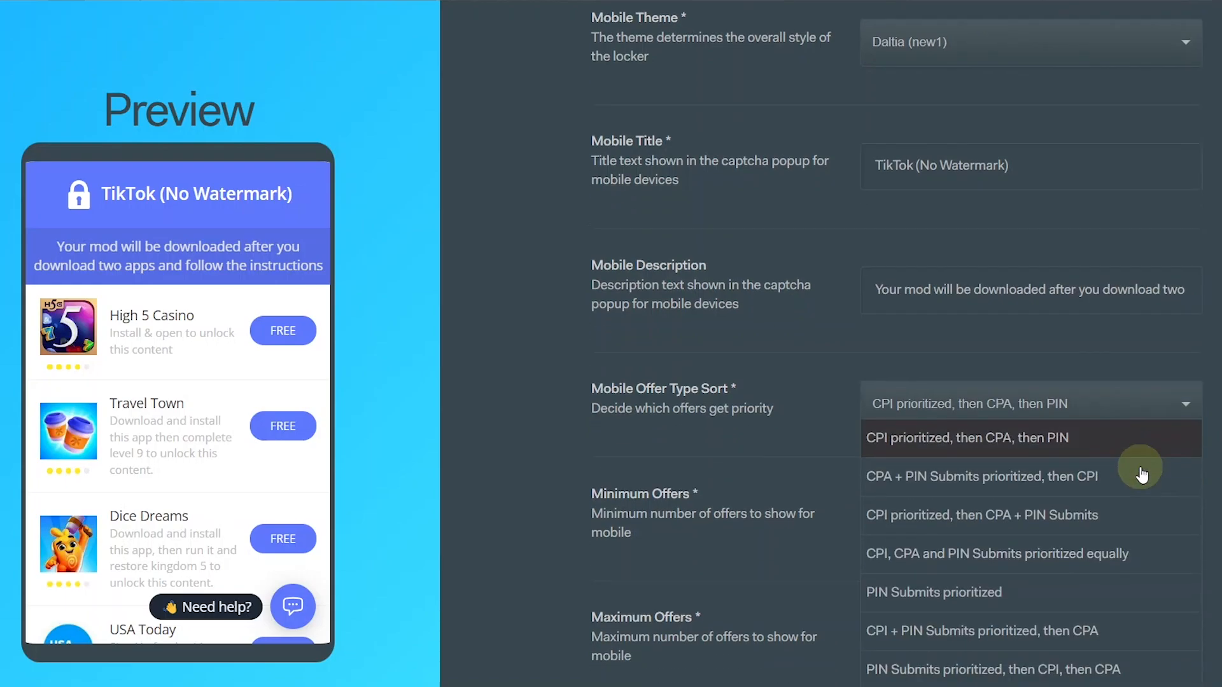
pyautogui.scroll(-1, 1140, 474)
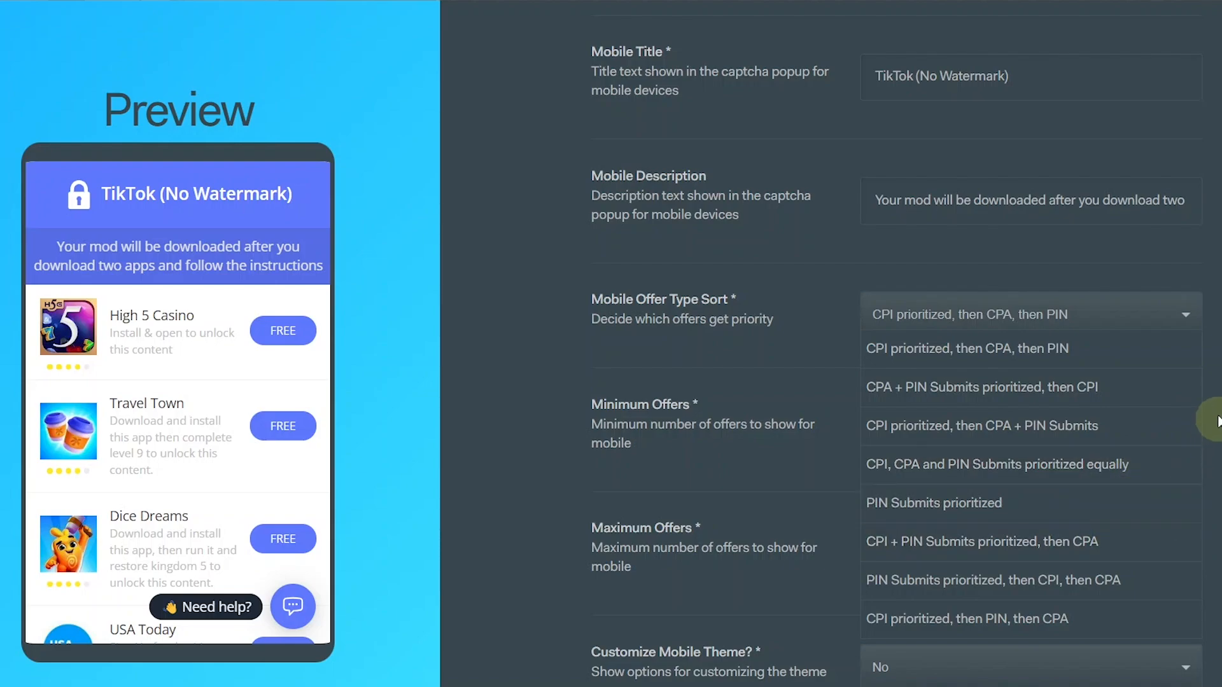
pyautogui.press('Escape')
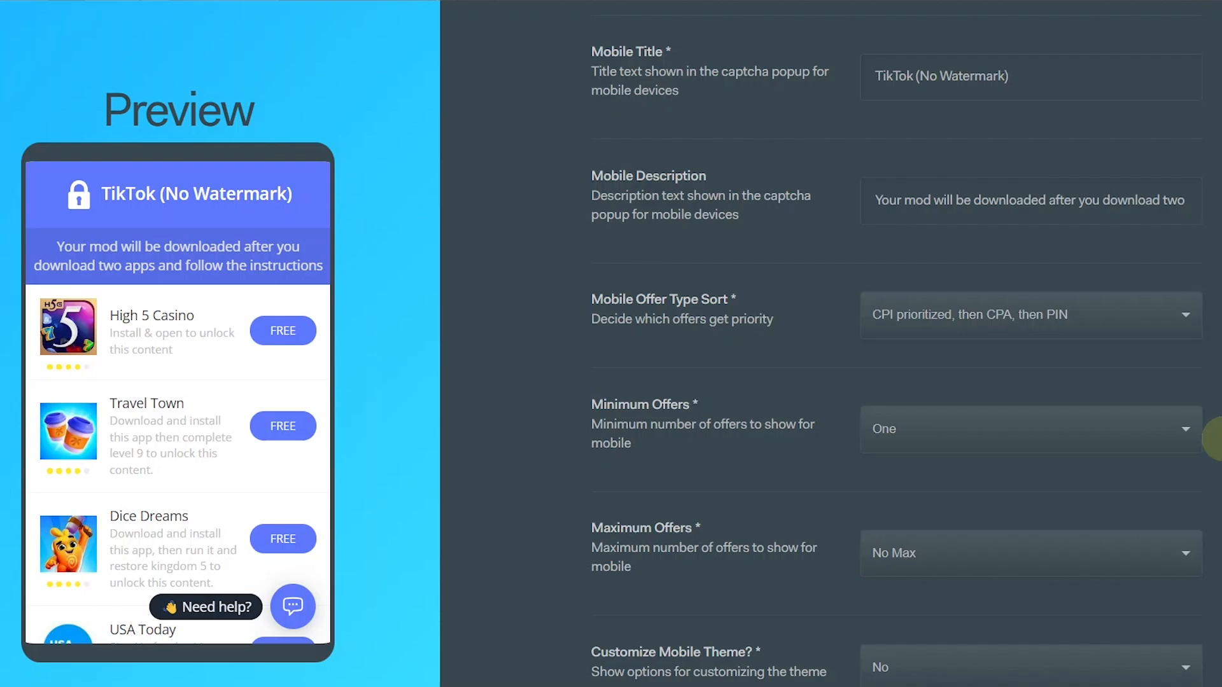
# - Set the mobile minimum offers to One and the maximum offers to No Max
pyautogui.click(1085, 430)
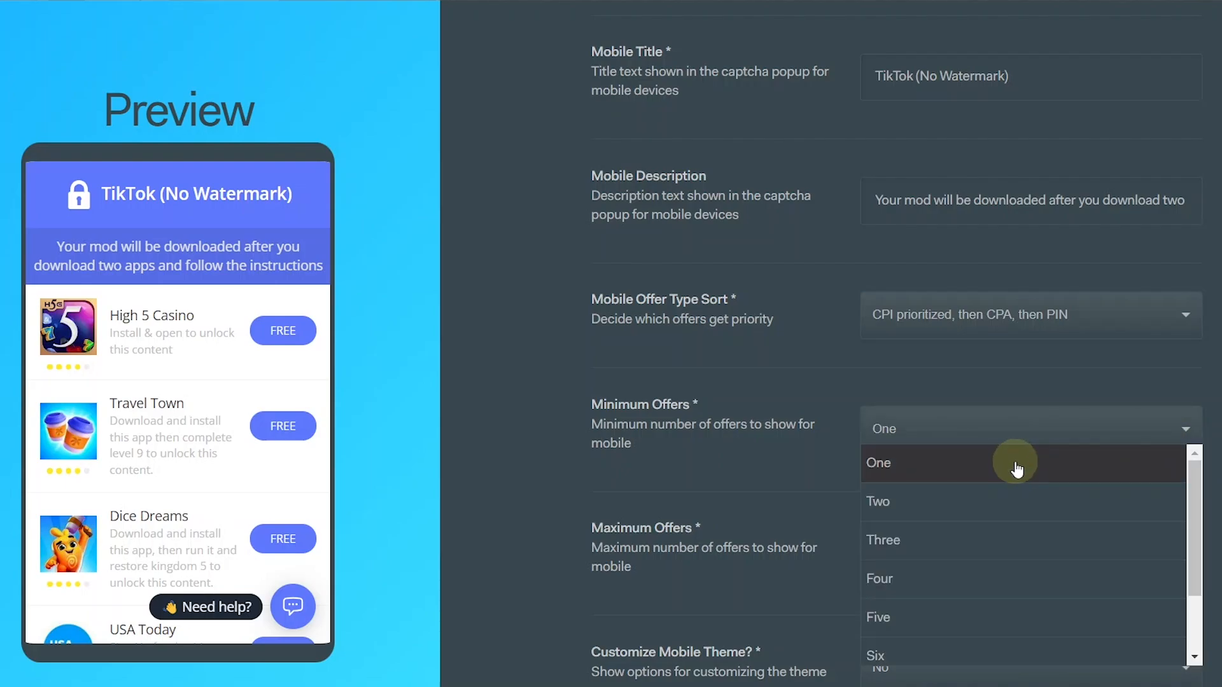
pyautogui.click(1016, 469)
pyautogui.scroll(-1, 1189, 457)
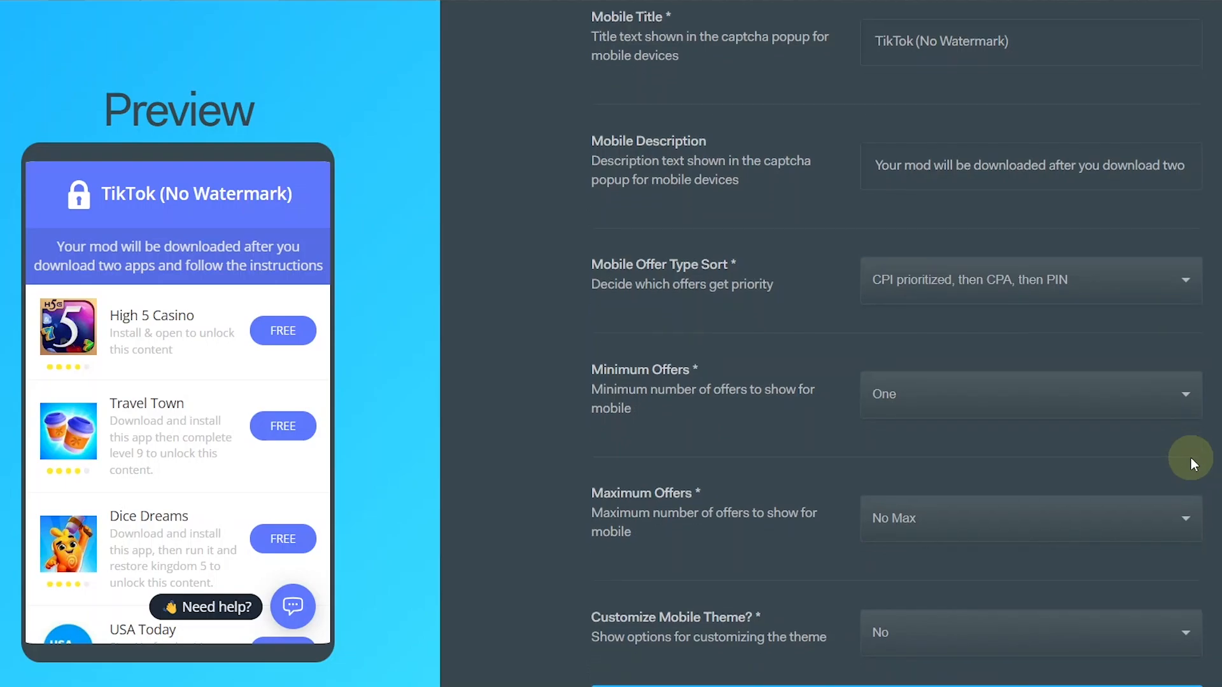
pyautogui.click(1042, 518)
pyautogui.click(953, 553)
pyautogui.scroll(-3, 1018, 547)
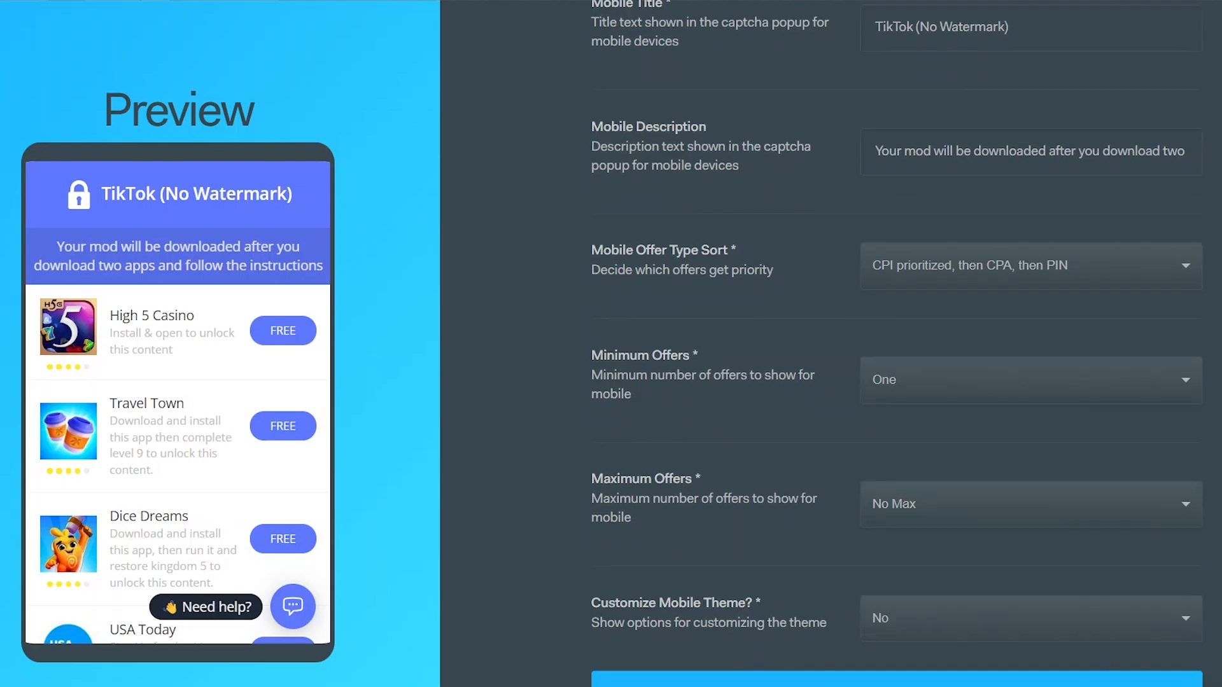
# - Enable the customization options for the mobile theme
pyautogui.click(1071, 538)
pyautogui.click(967, 610)
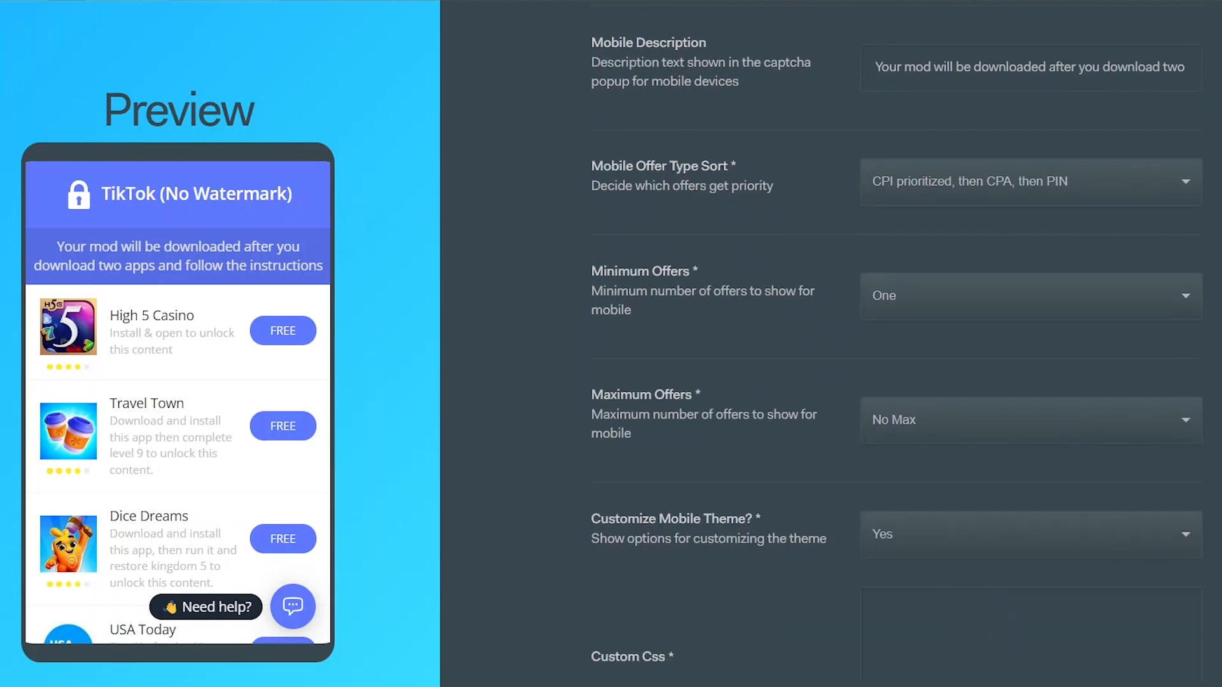
pyautogui.scroll(-3, 1202, 559)
pyautogui.scroll(-1, 1220, 562)
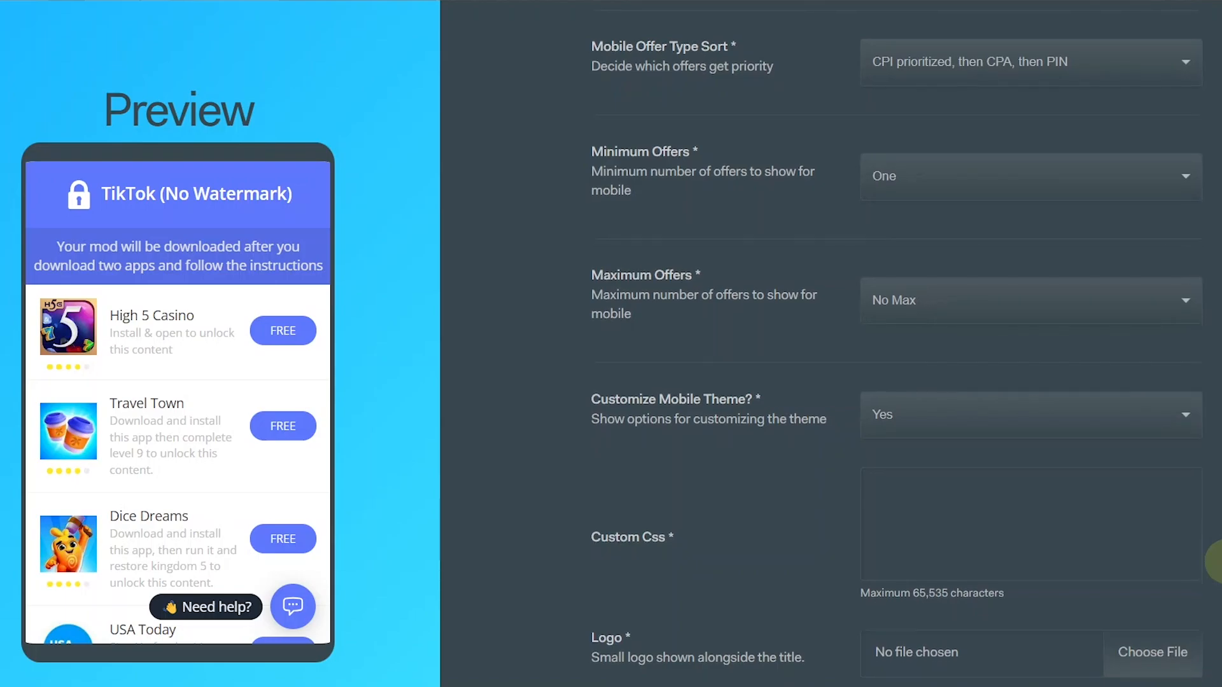
pyautogui.scroll(-10, 1215, 562)
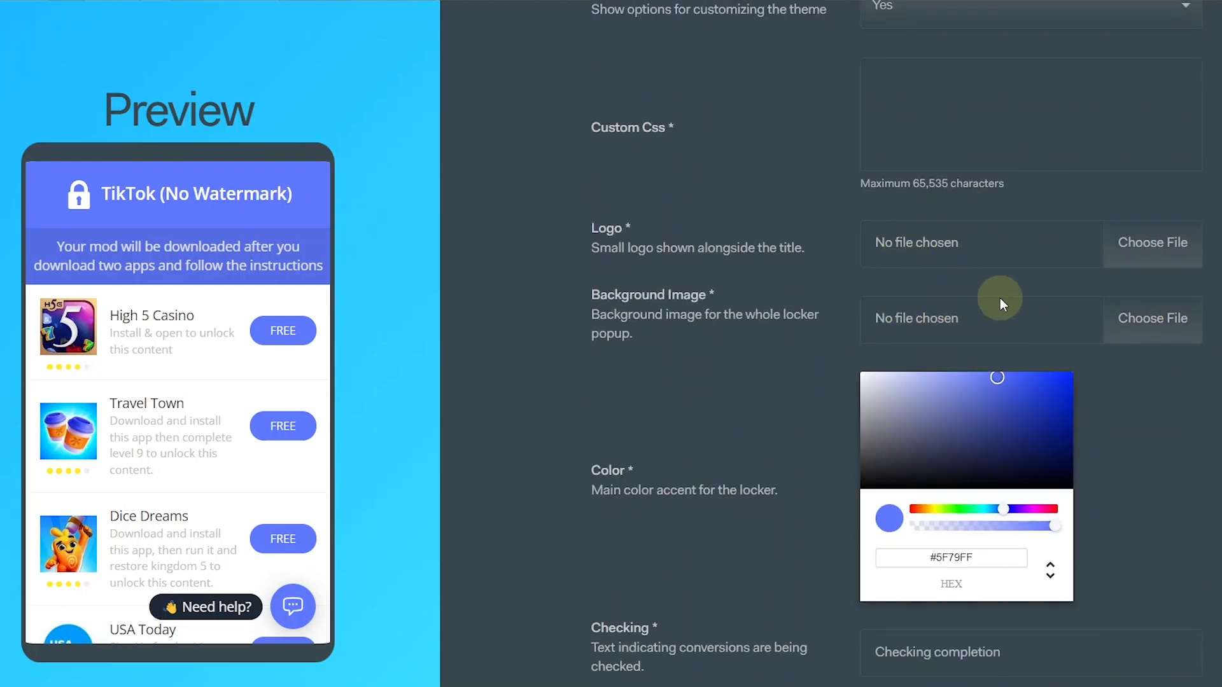
# - Upload logo.png as the mobile theme's logo and Gradient.jpg as its background image
pyautogui.click(1152, 242)
pyautogui.doubleClick(128, 105)
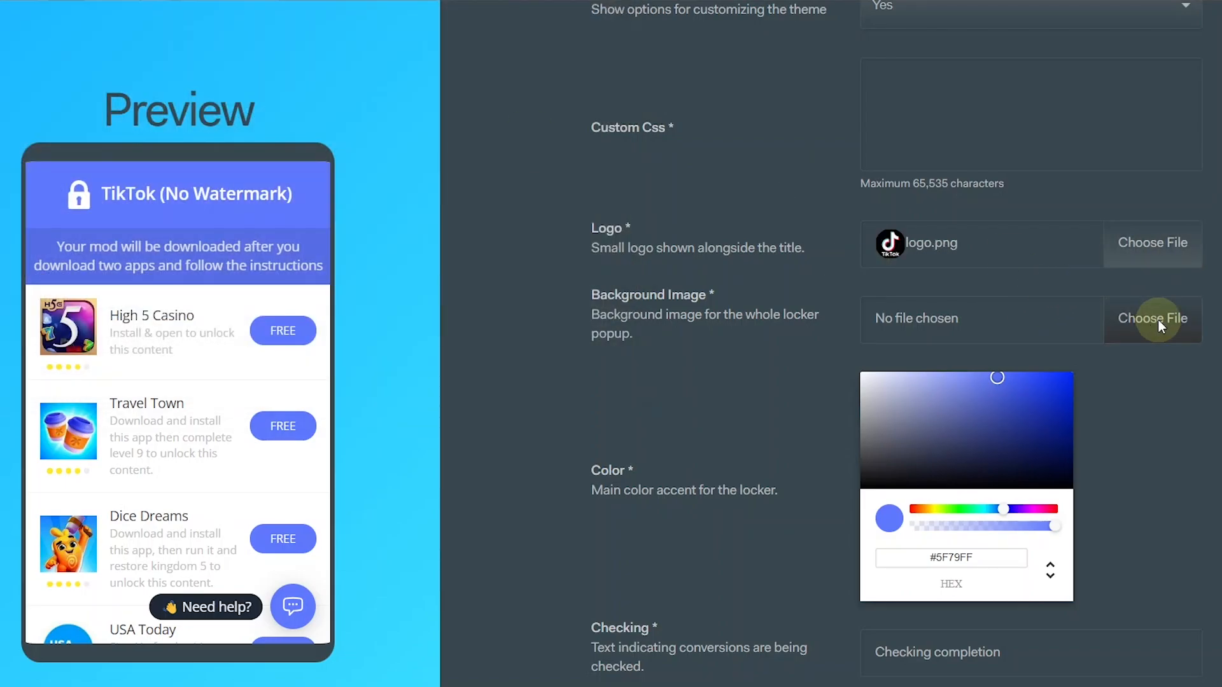
pyautogui.click(1152, 319)
pyautogui.doubleClick(246, 109)
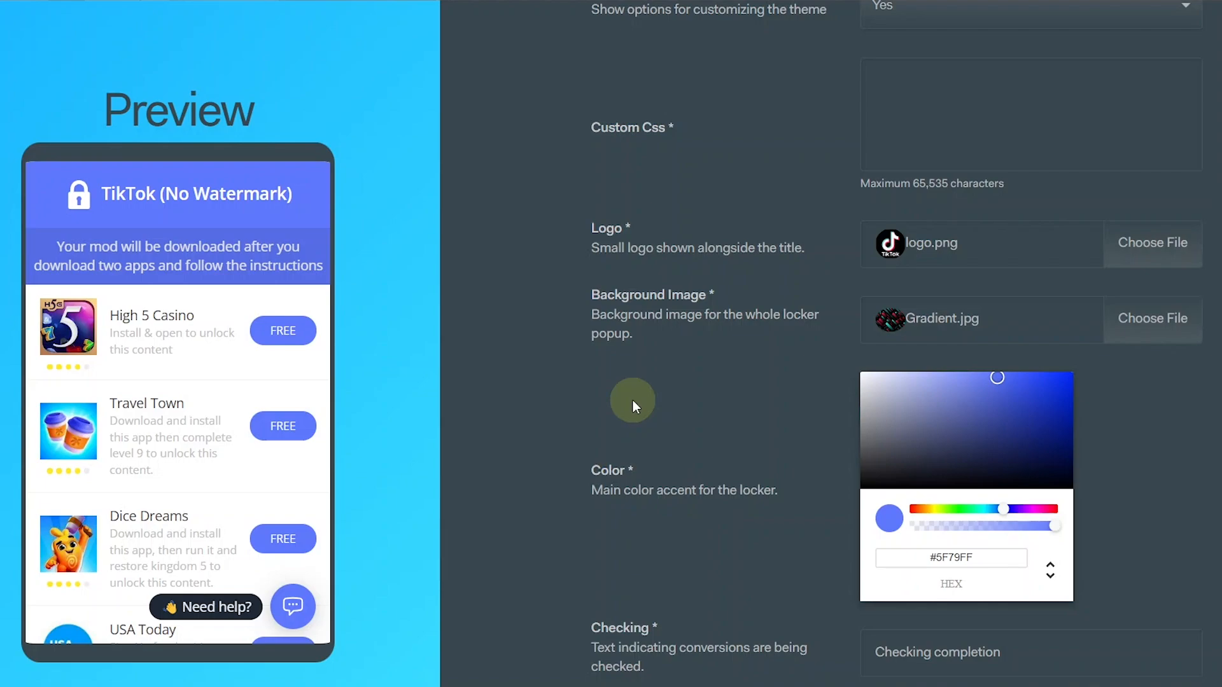
# - Create the content locker with the configured settings
pyautogui.scroll(2, 677, 219)
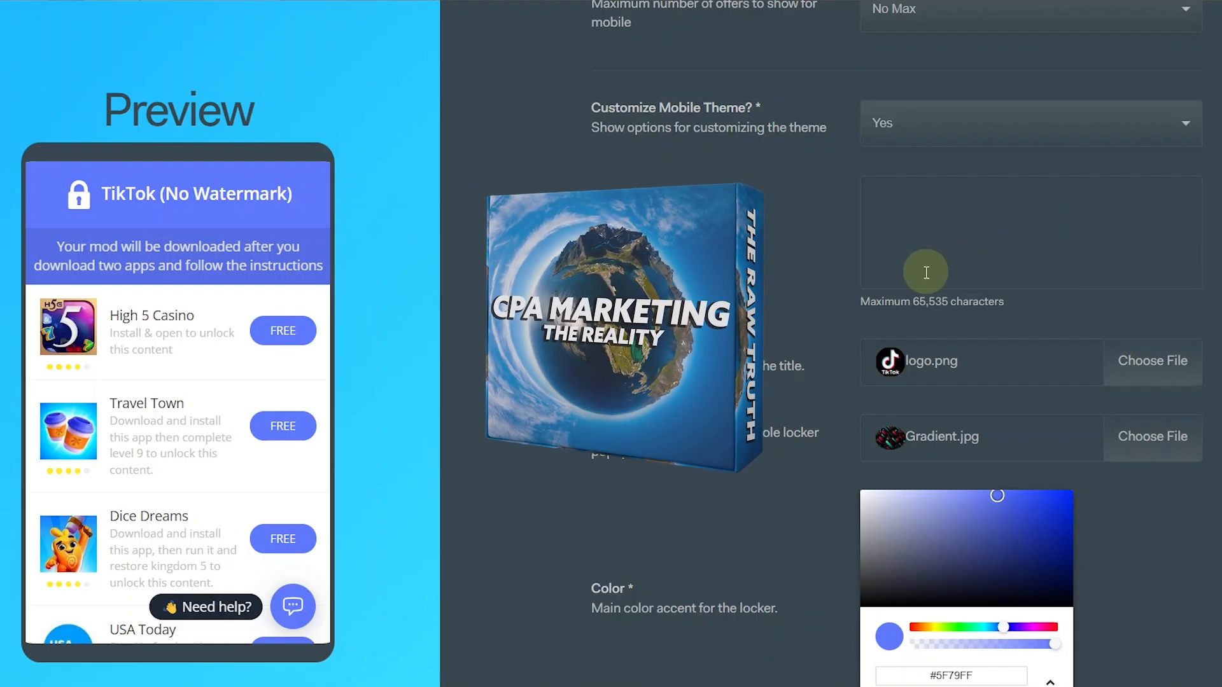
pyautogui.scroll(-8, 903, 311)
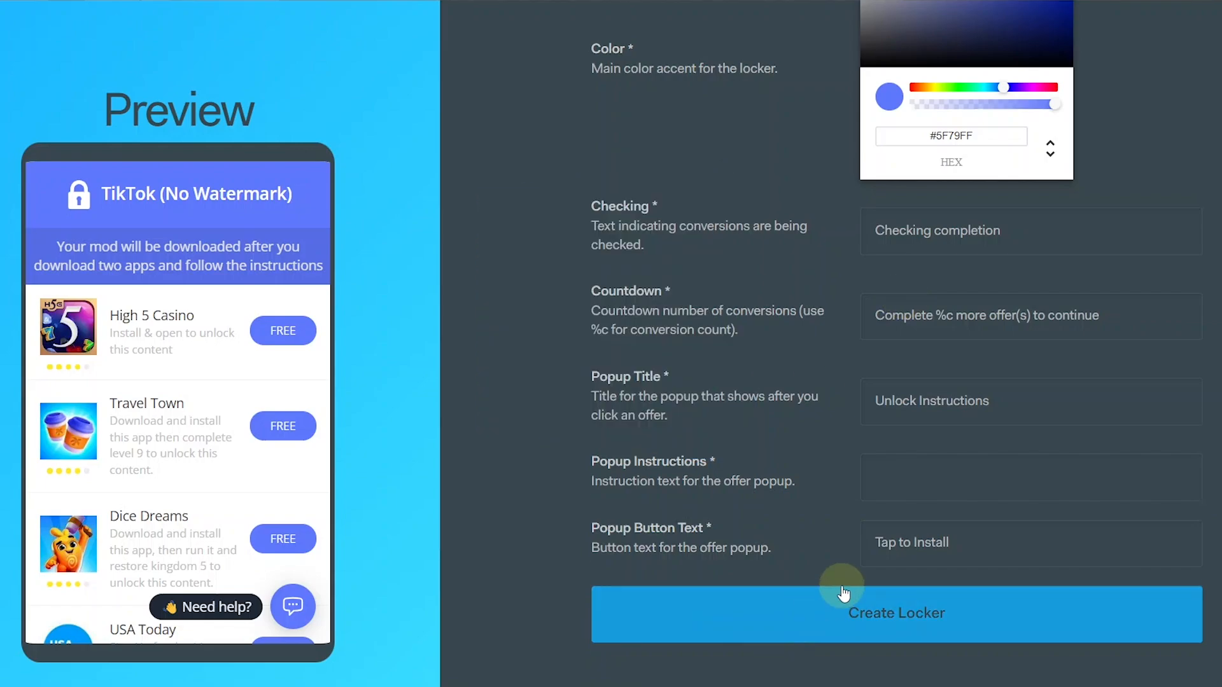
pyautogui.click(851, 614)
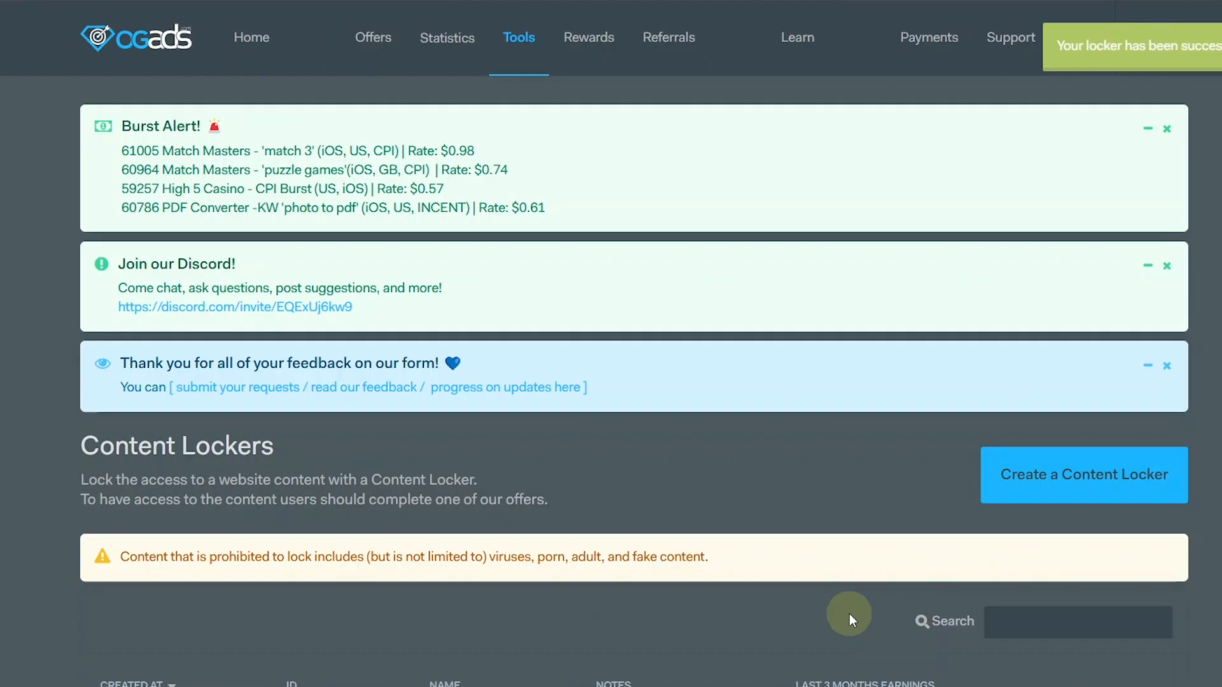
# - Open the newly created TikTok content locker for editing
pyautogui.scroll(-2, 852, 621)
pyautogui.scroll(-2, 849, 616)
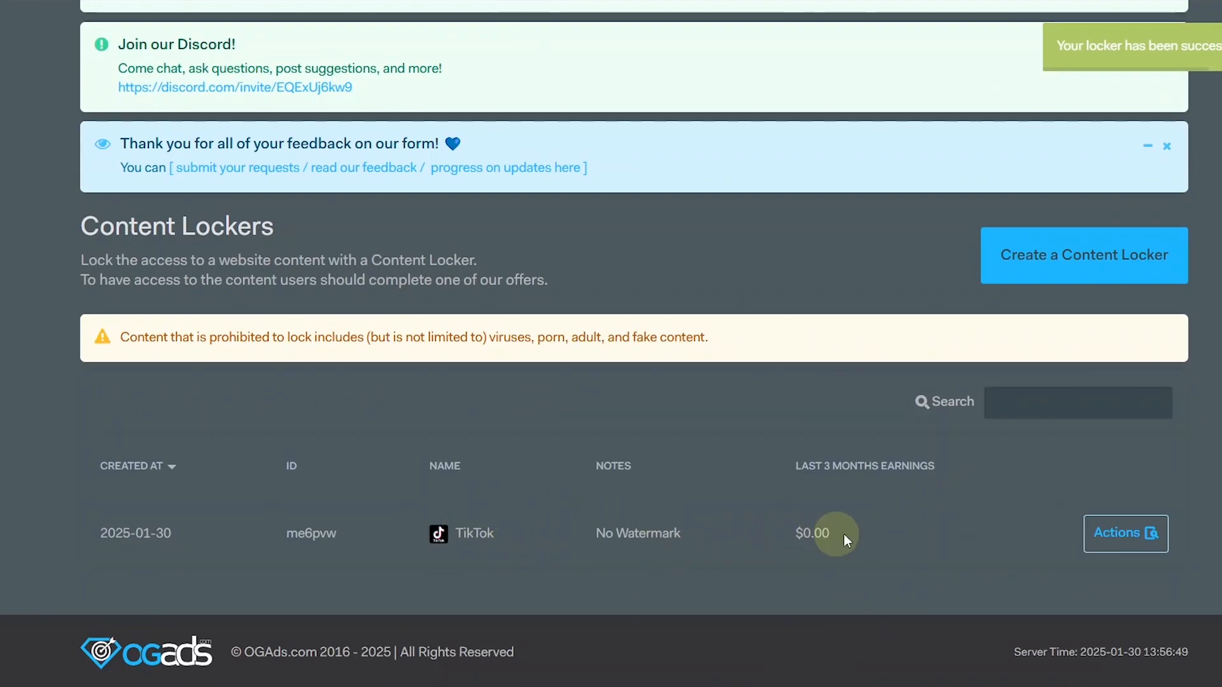
pyautogui.click(1087, 540)
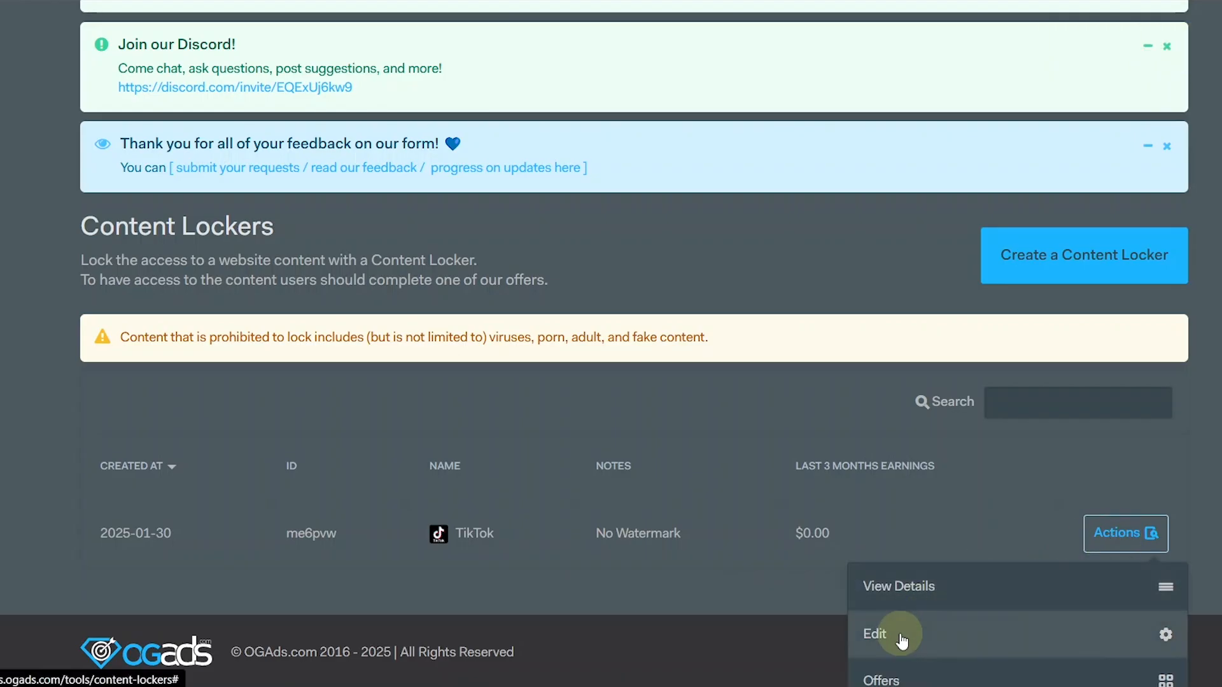
pyautogui.click(900, 632)
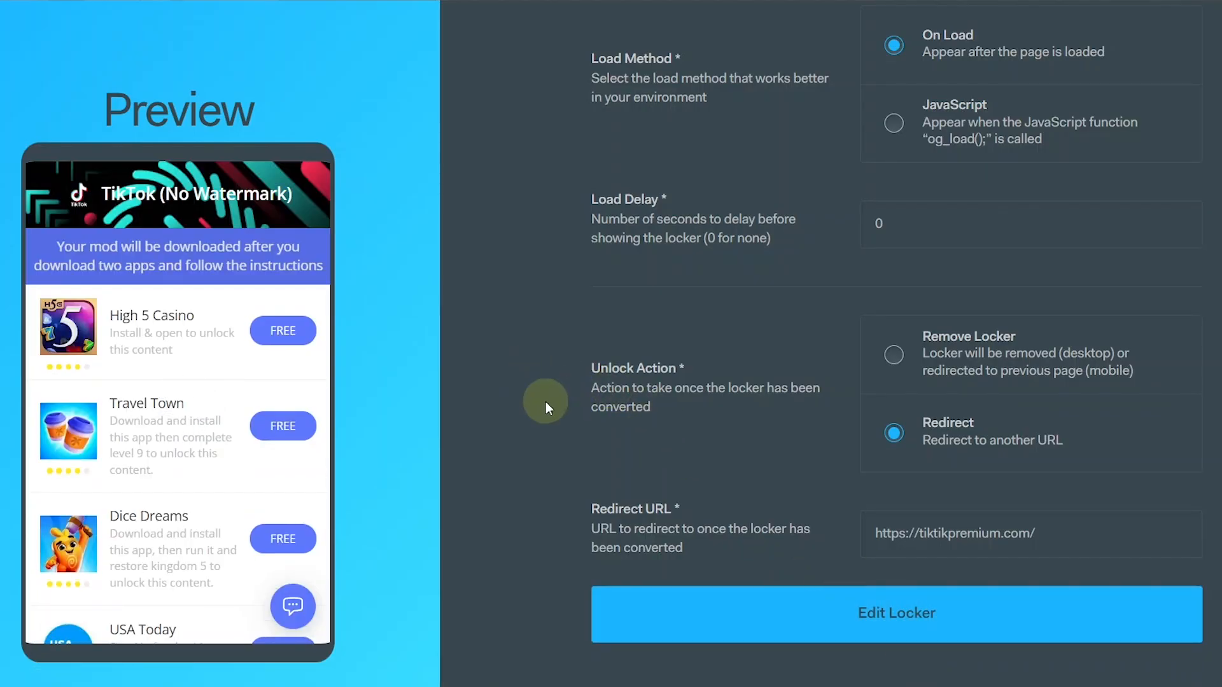
# - Change the mobile theme's main accent color to a bright pink and save the edited locker
pyautogui.scroll(8, 589, 418)
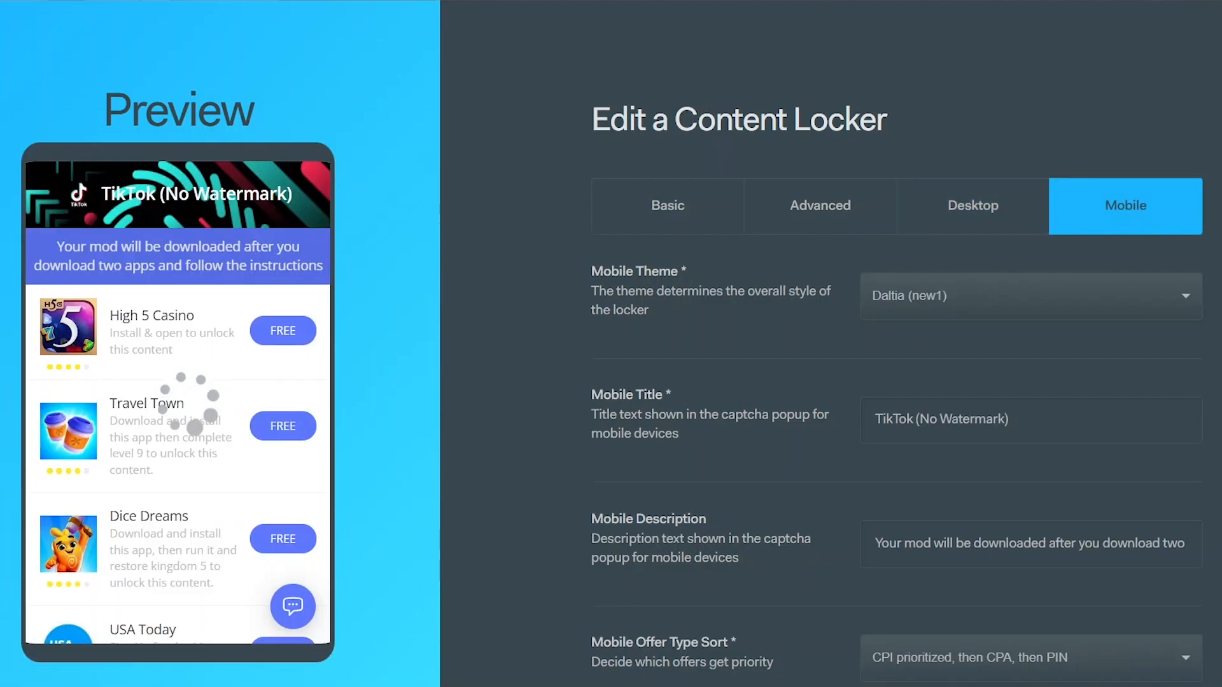
pyautogui.scroll(-15, 896, 343)
pyautogui.scroll(3, 896, 344)
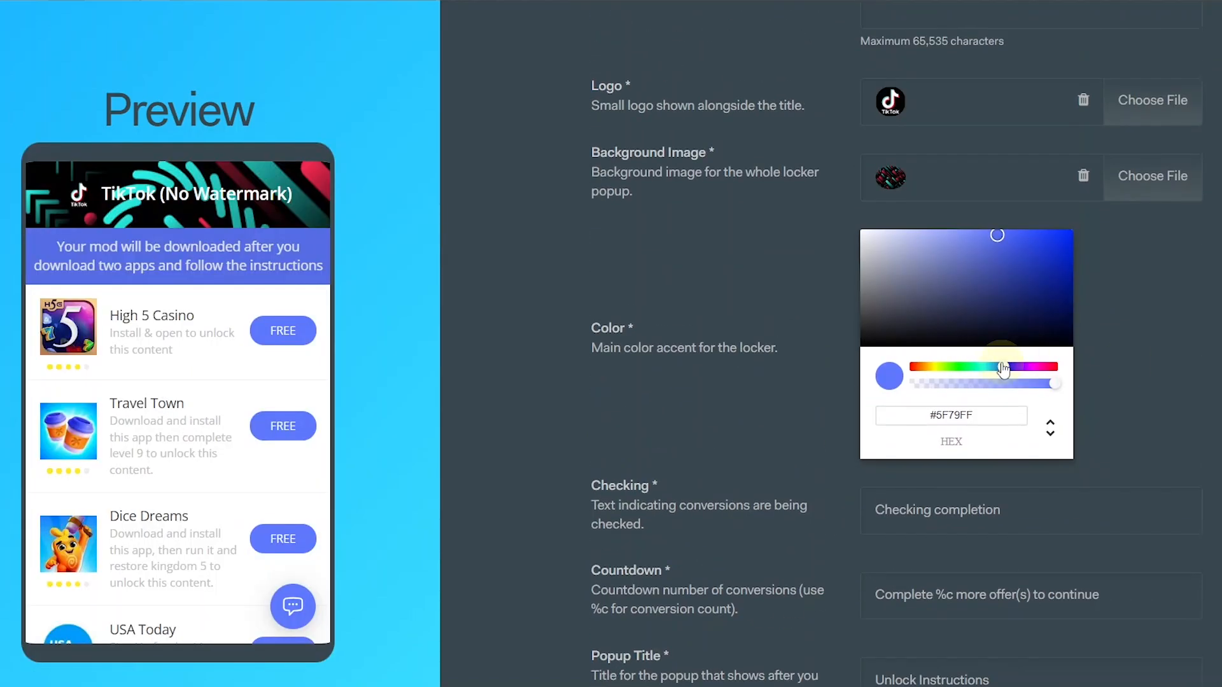
pyautogui.moveTo(1003, 367); pyautogui.dragTo(1022, 369)
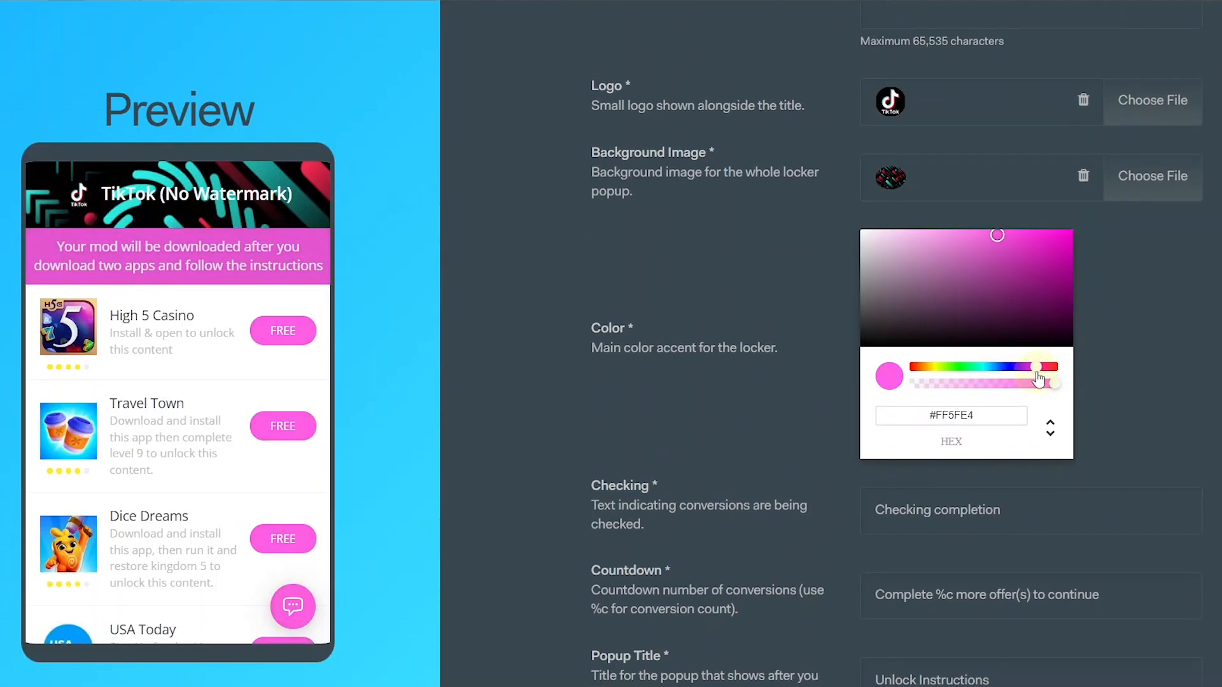
pyautogui.click(1031, 231)
pyautogui.scroll(-4, 1112, 279)
pyautogui.click(1172, 601)
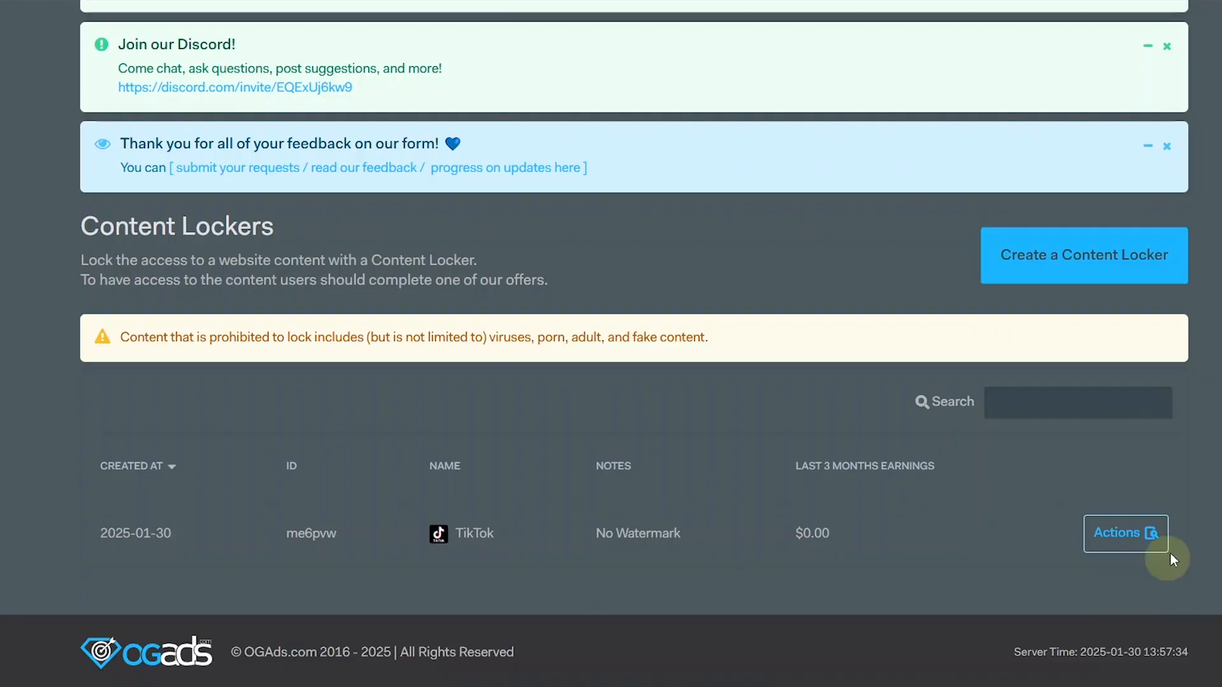
# - Reopen the TikTok locker for editing and check its desktop and mobile previews
pyautogui.click(1148, 540)
pyautogui.click(931, 633)
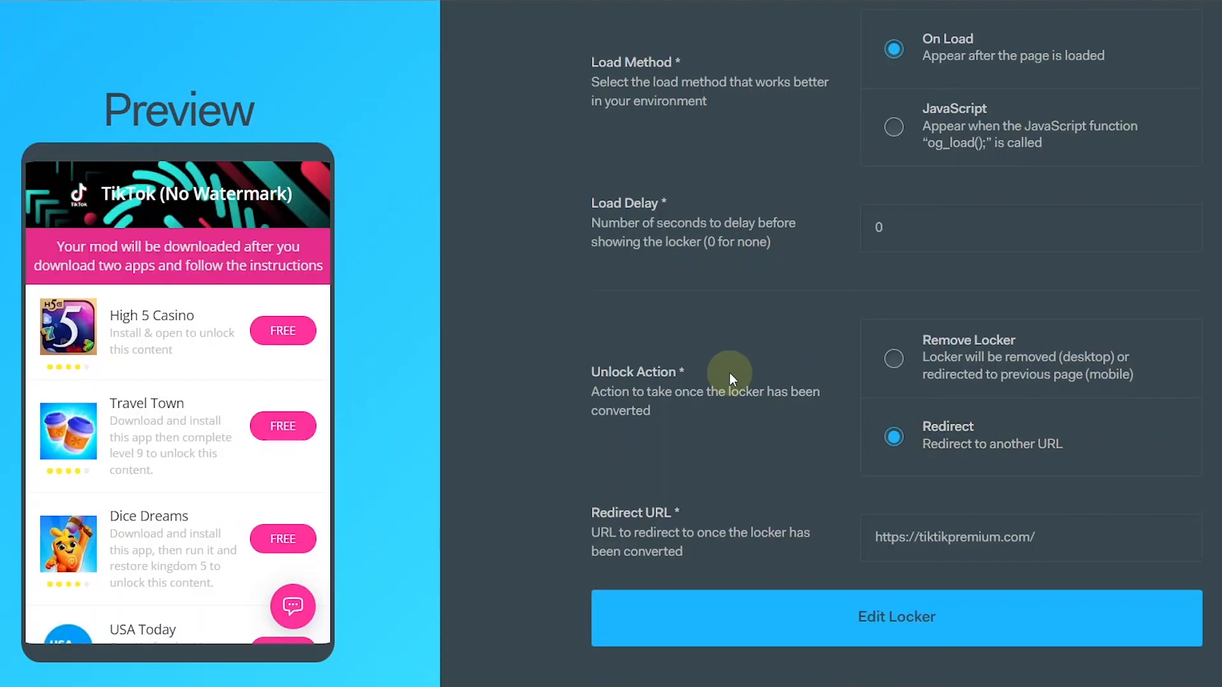
pyautogui.scroll(8, 729, 373)
pyautogui.click(994, 203)
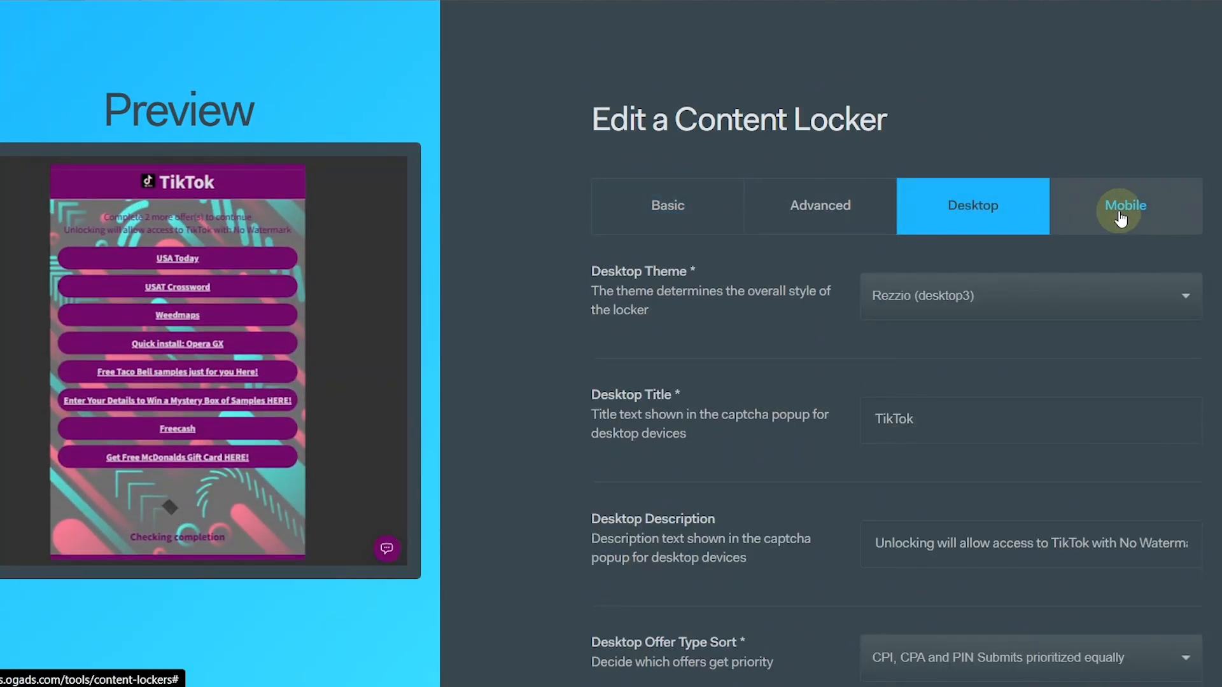
pyautogui.click(1121, 217)
pyautogui.scroll(-8, 164, 426)
pyautogui.scroll(8, 162, 433)
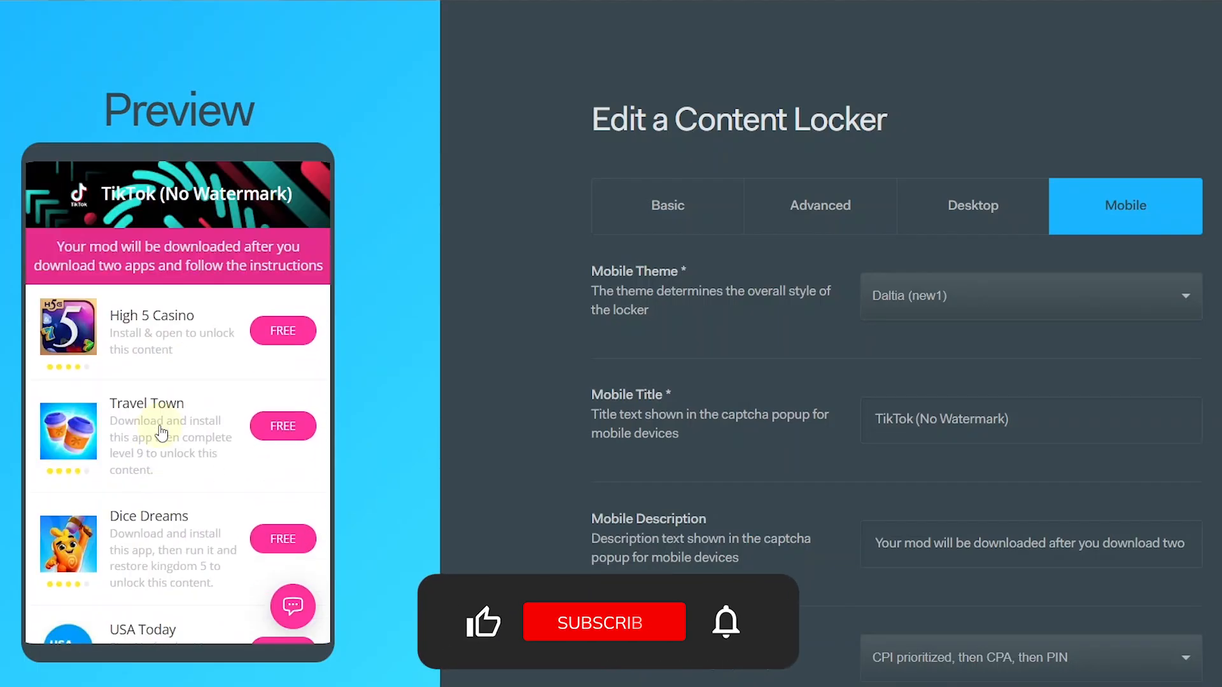